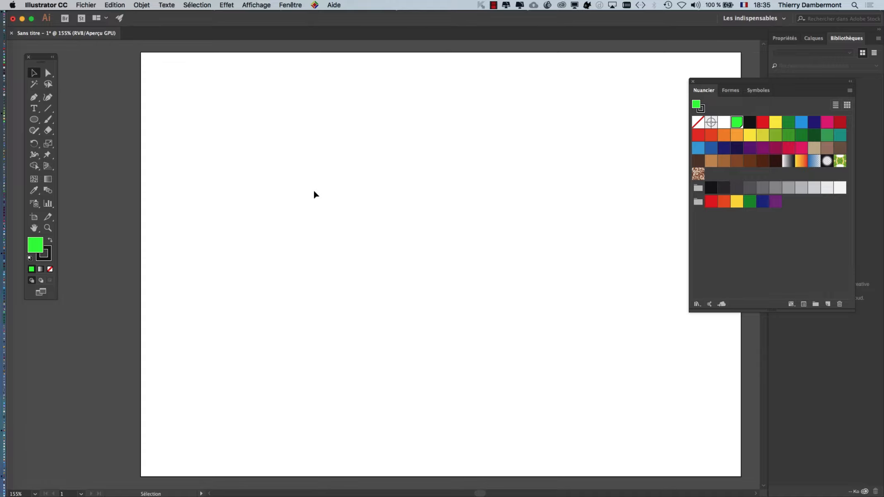
Step: Add the point text "Las Vegas" in the upper-left area of the artboard
key("space")
left_click_drag(326, 195, 260, 193)
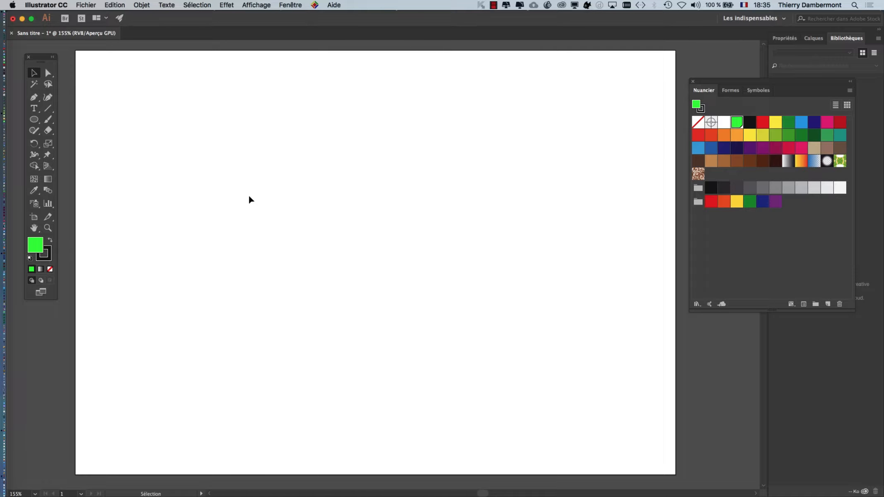
left_click(34, 109)
left_click(183, 152)
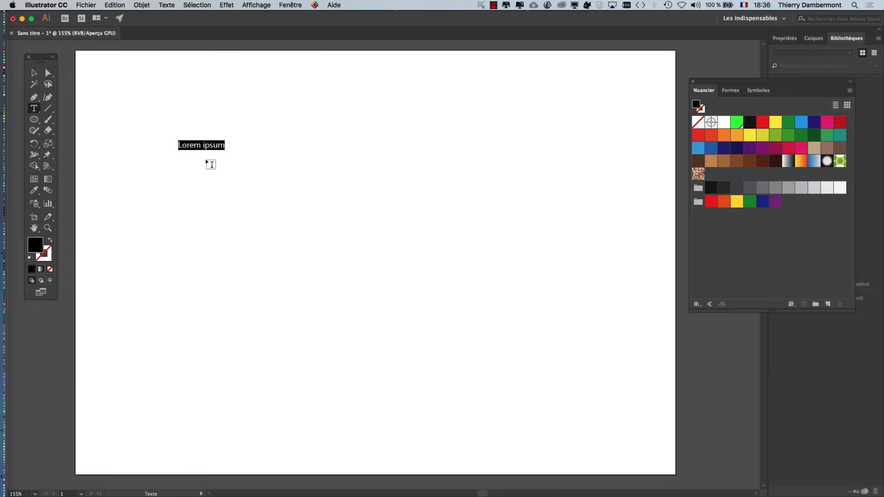
type("4")
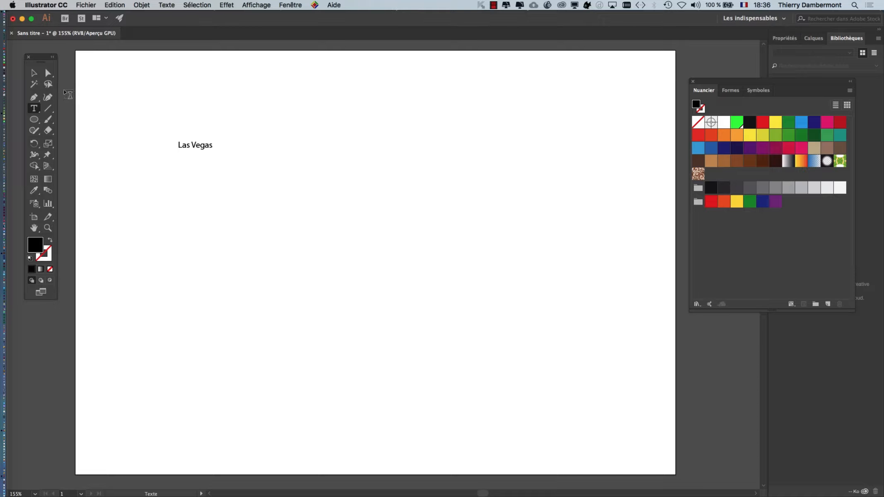
Step: Scale the Las Vegas text up to span most of the artboard width and place it in the upper half
left_click(34, 73)
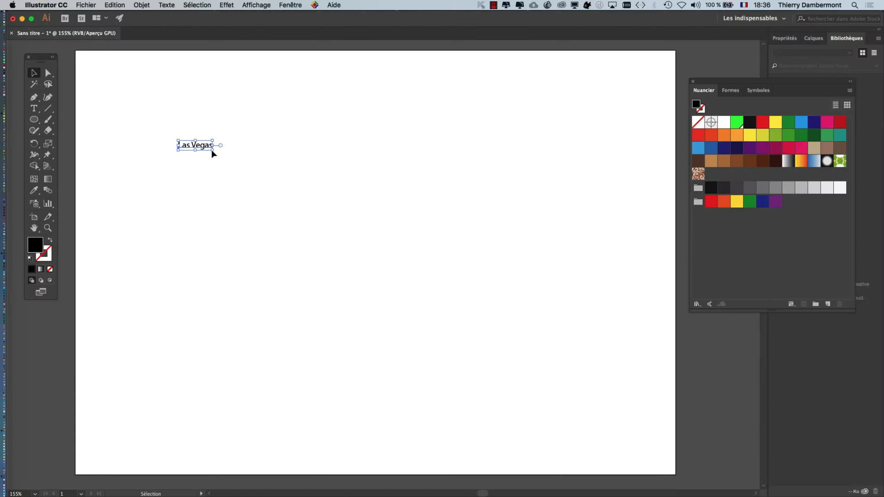
left_click_drag(213, 150, 660, 341)
left_click_drag(567, 208, 517, 236)
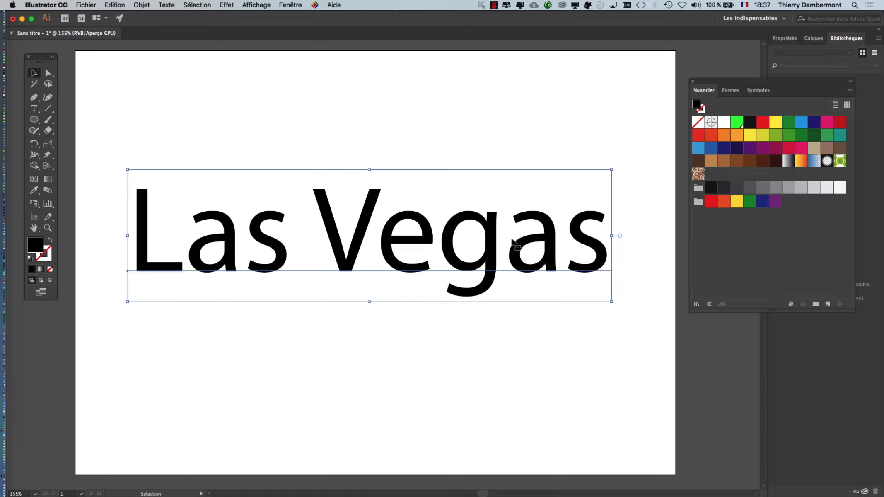
left_click_drag(517, 238, 505, 222)
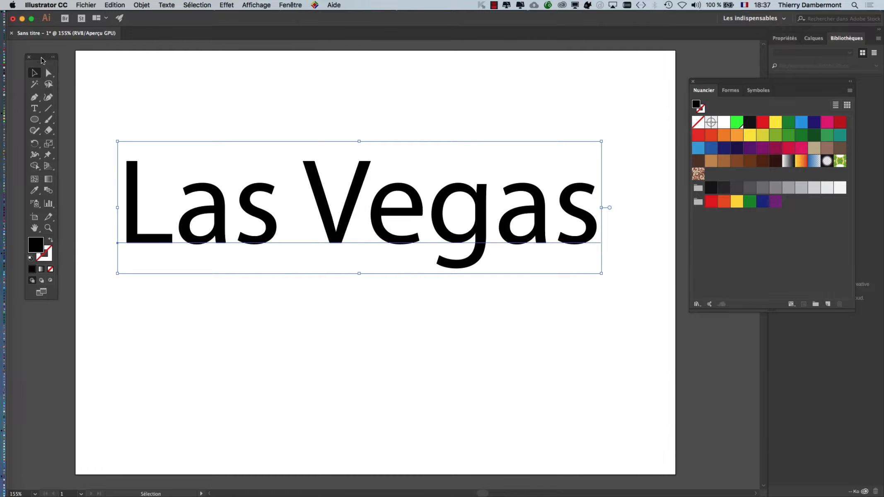
Step: Select the Las Vegas text as a whole object and set its fill to none
left_click_drag(47, 55, 67, 79)
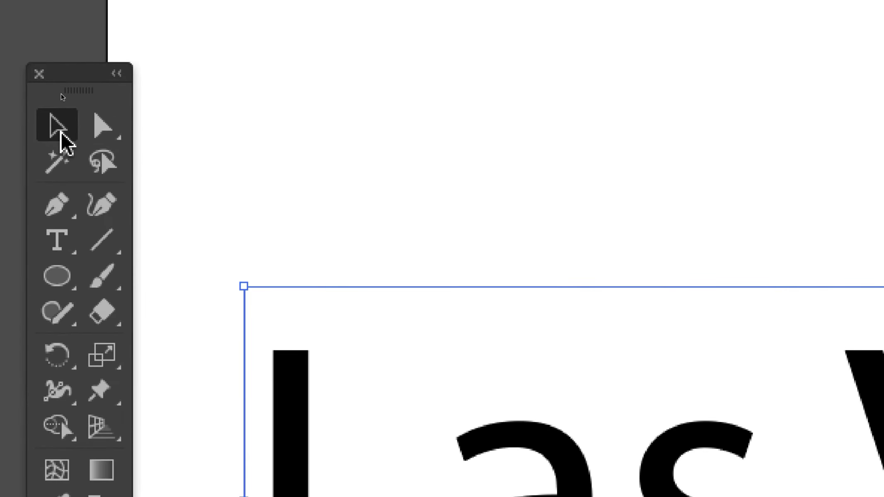
left_click(181, 298)
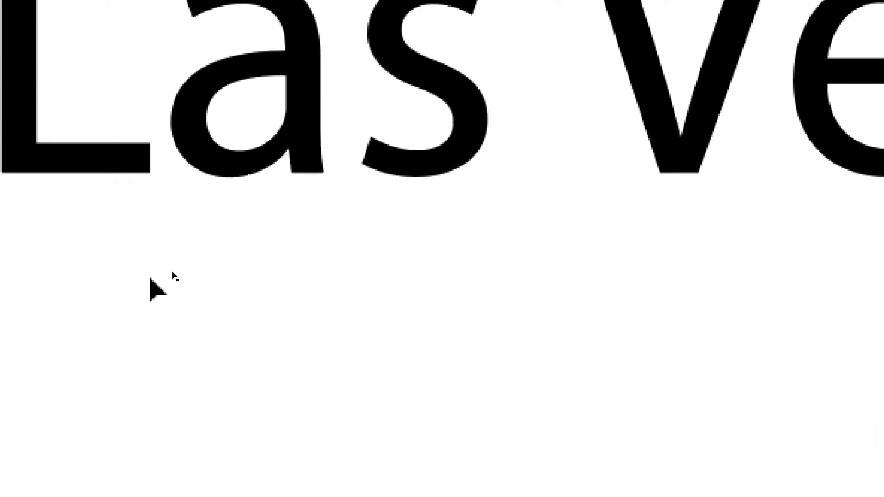
left_click(112, 171)
key("a")
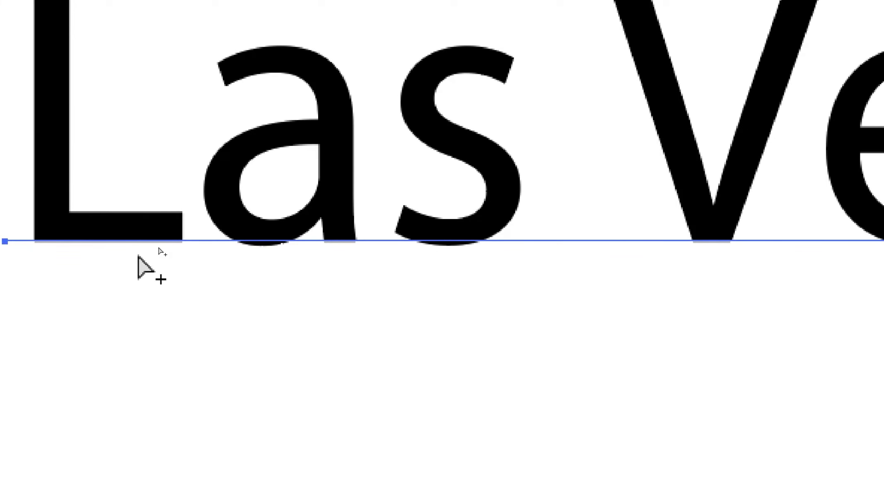
key("v")
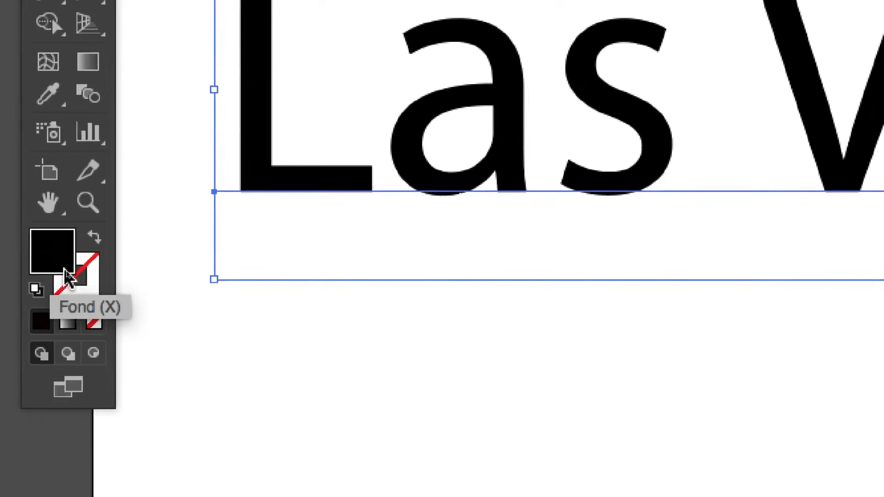
left_click(94, 322)
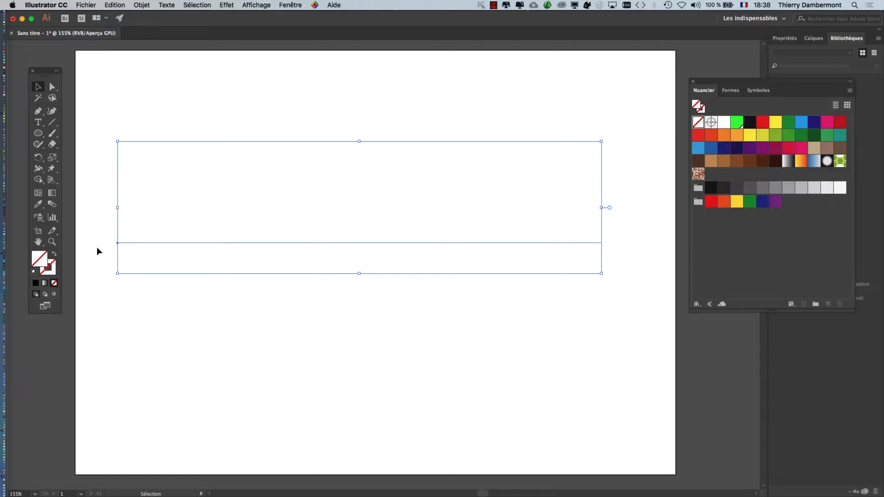
key("super")
Step: Display the Aspect panel and add a new fill to the Las Vegas text
left_click(304, 4)
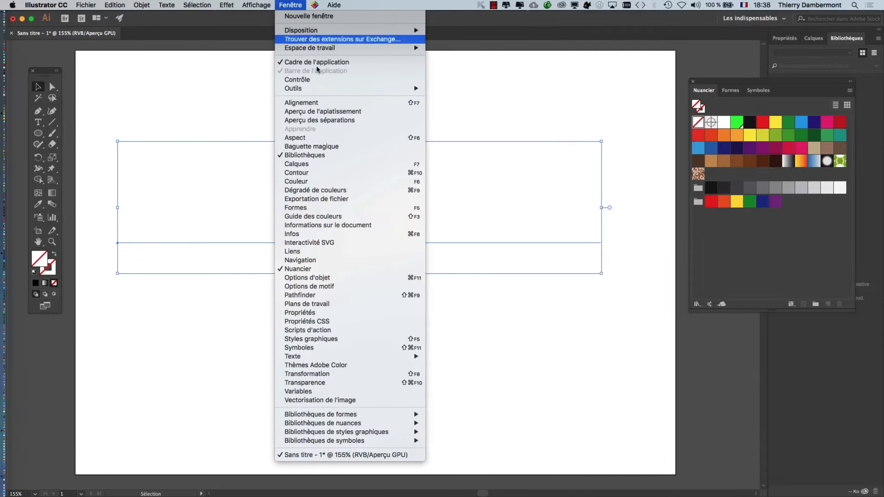
left_click(331, 140)
left_click_drag(391, 151, 518, 101)
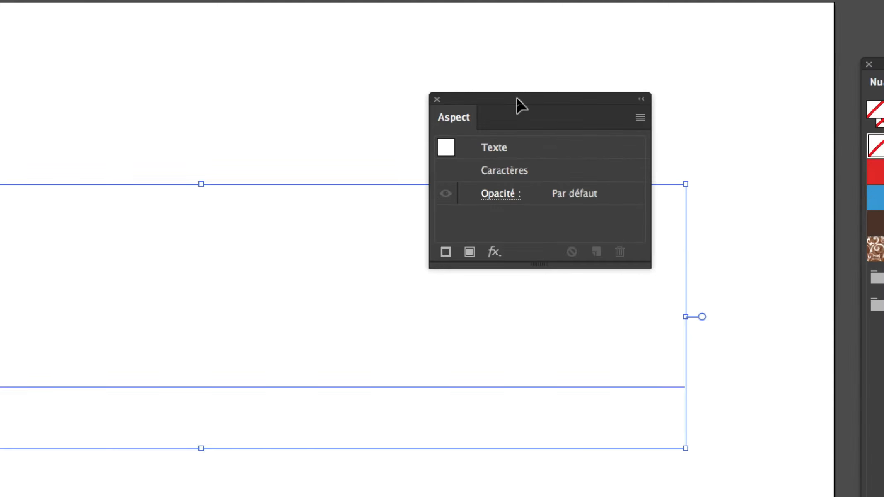
left_click(639, 117)
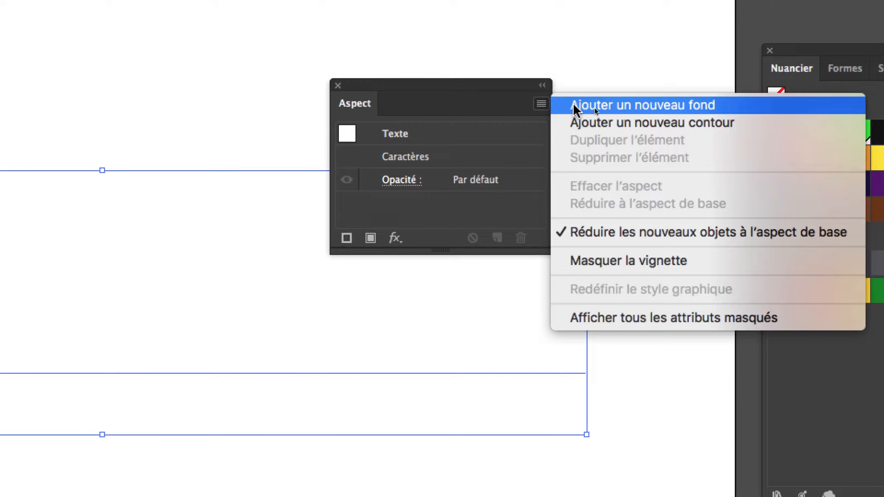
left_click(574, 106)
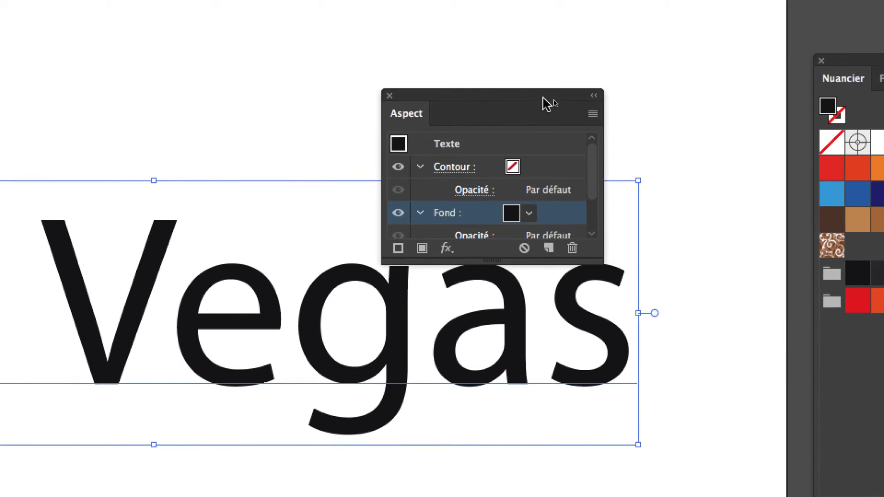
Step: Enlarge the Aspect panel and position it over the artboard so all its attributes fit
left_click_drag(547, 102, 678, 13)
left_click_drag(734, 167, 742, 342)
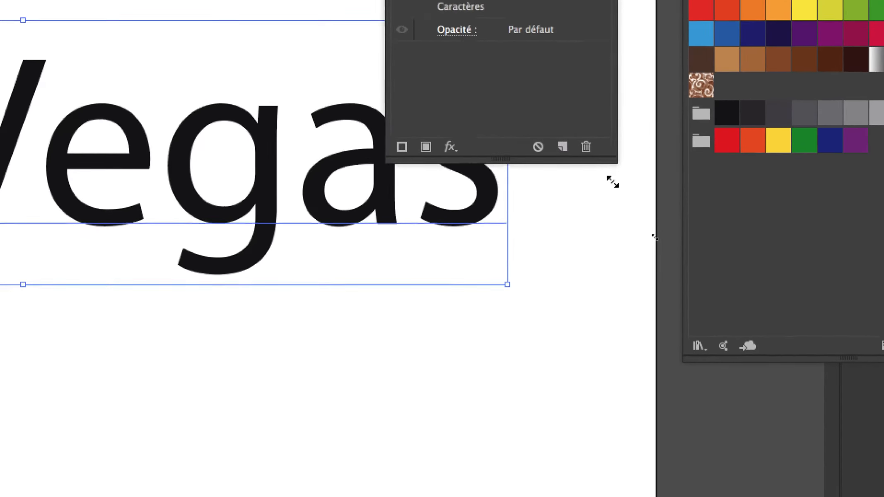
left_click_drag(612, 182, 625, 253)
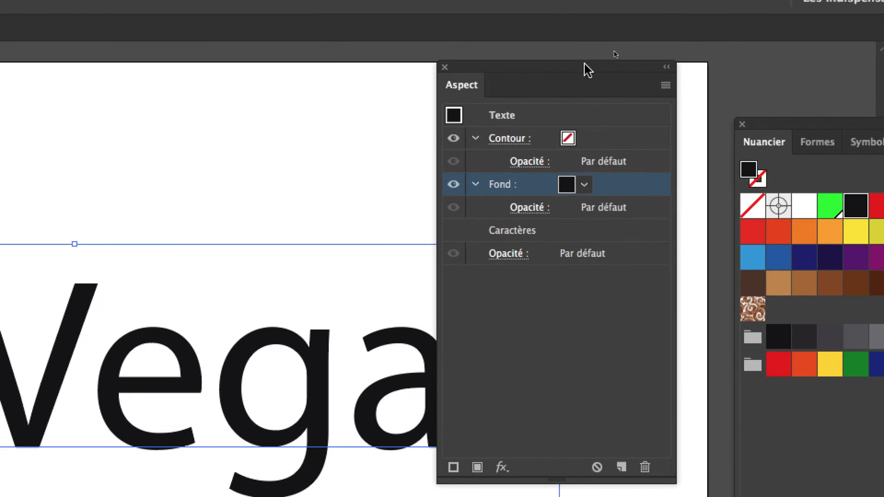
left_click_drag(585, 67, 589, 100)
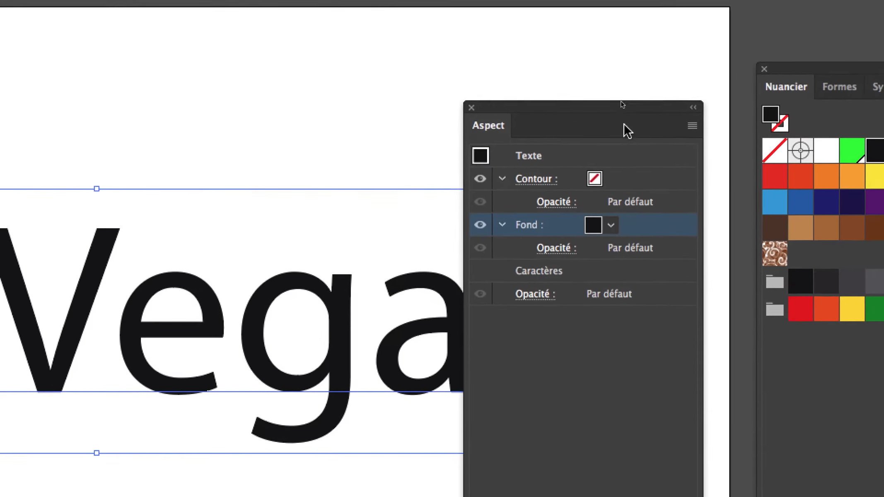
left_click_drag(624, 106, 598, 71)
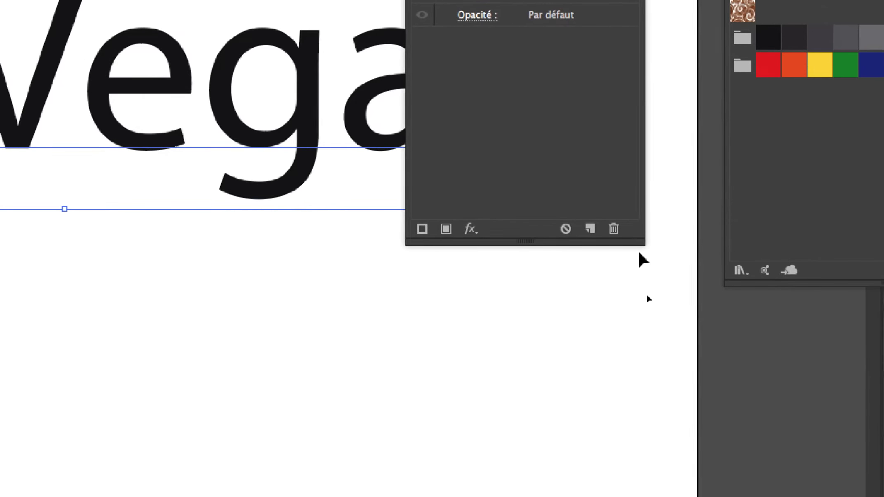
left_click_drag(619, 262, 623, 79)
left_click_drag(641, 185, 641, 496)
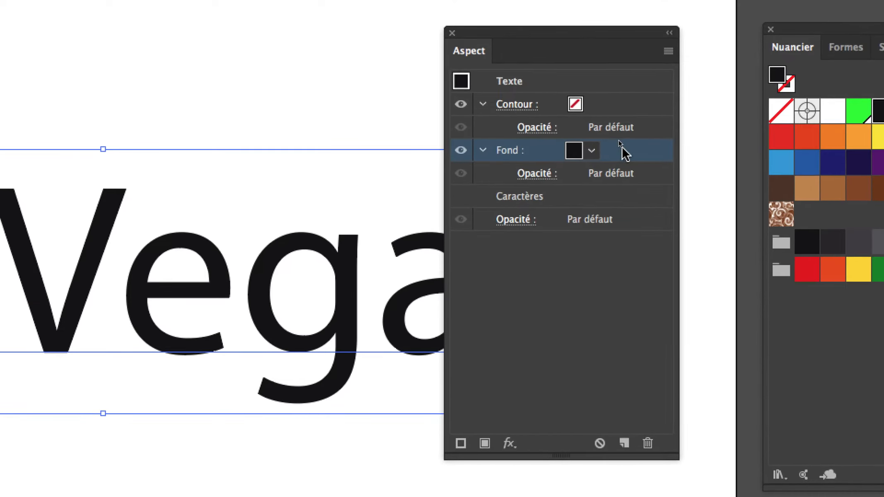
Step: Duplicate the text's black fill twice to stack three fills
left_click_drag(624, 151, 625, 447)
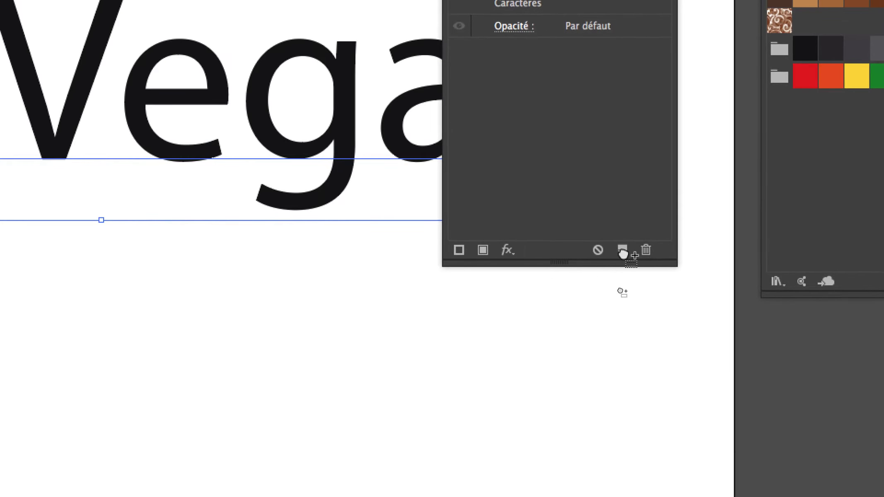
left_click_drag(623, 254, 623, 253)
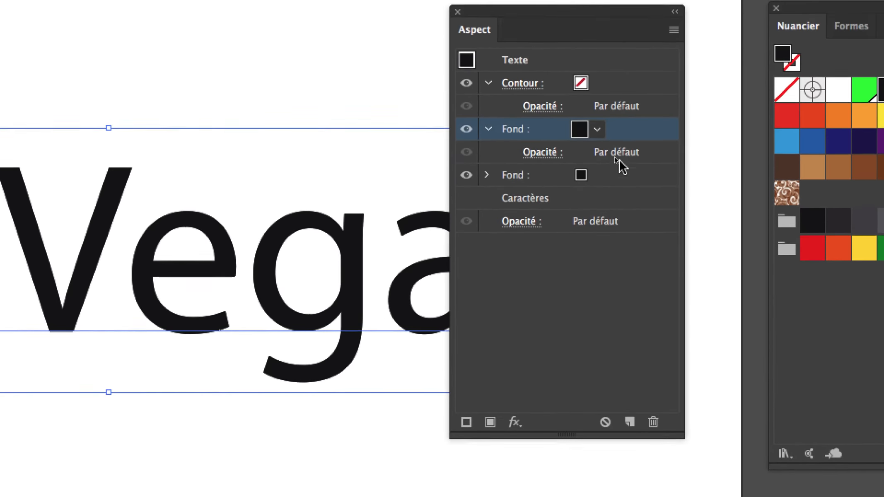
left_click_drag(624, 151, 624, 253)
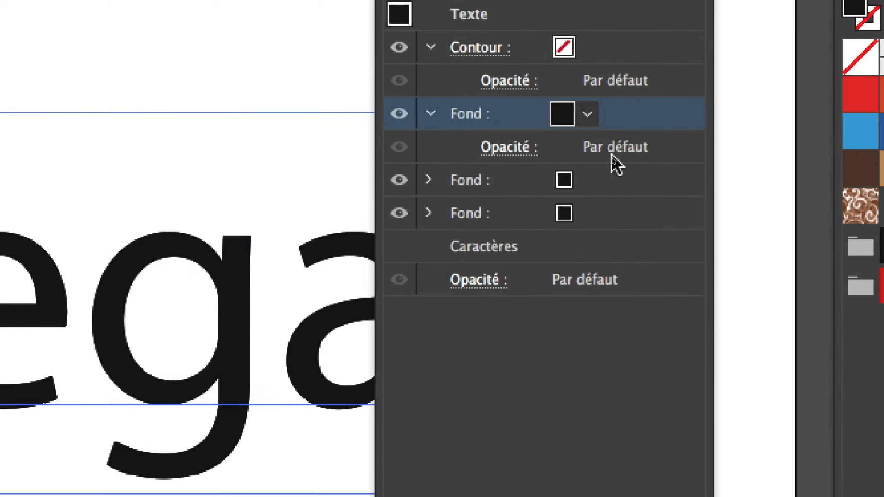
Step: Set the middle of the three text fills to white
left_click(613, 179)
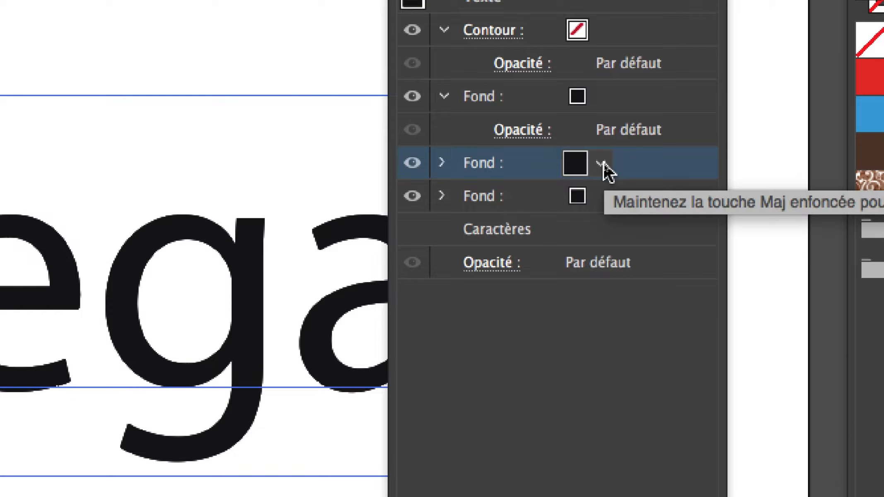
left_click(604, 162)
left_click(610, 161)
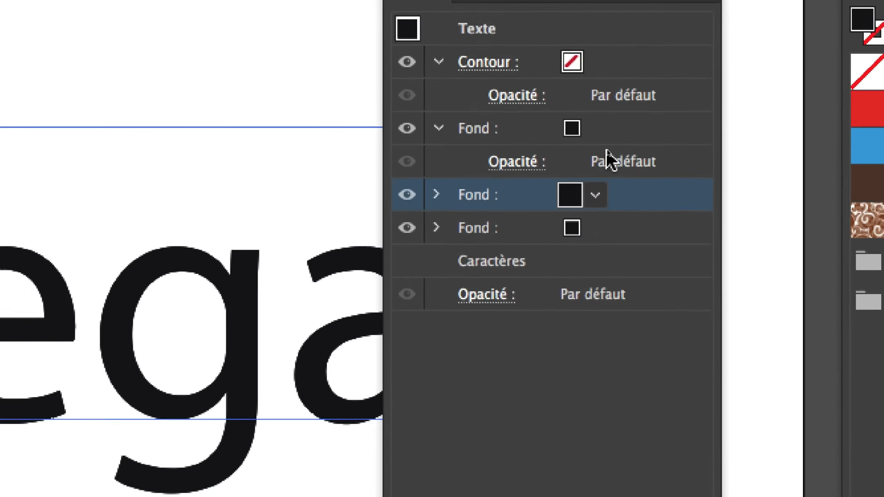
left_click(581, 161)
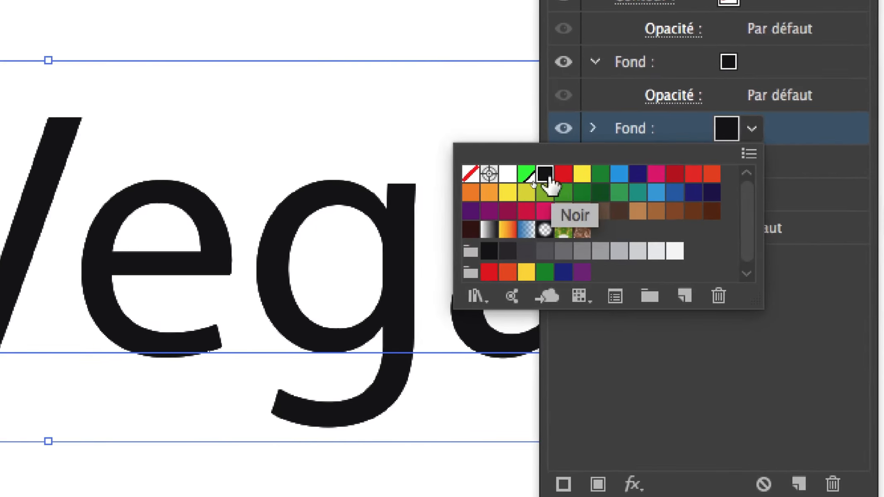
left_click(364, 206)
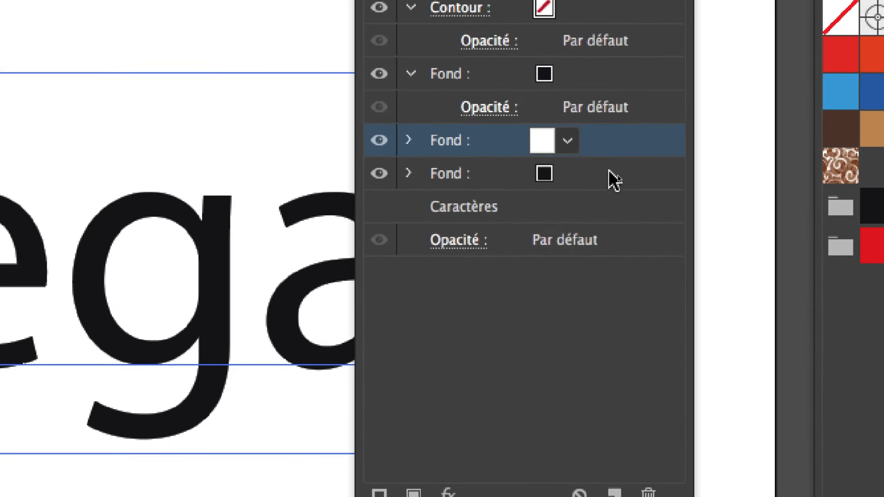
Step: Set the lowest of the three text fills to a medium grey swatch
left_click(637, 183)
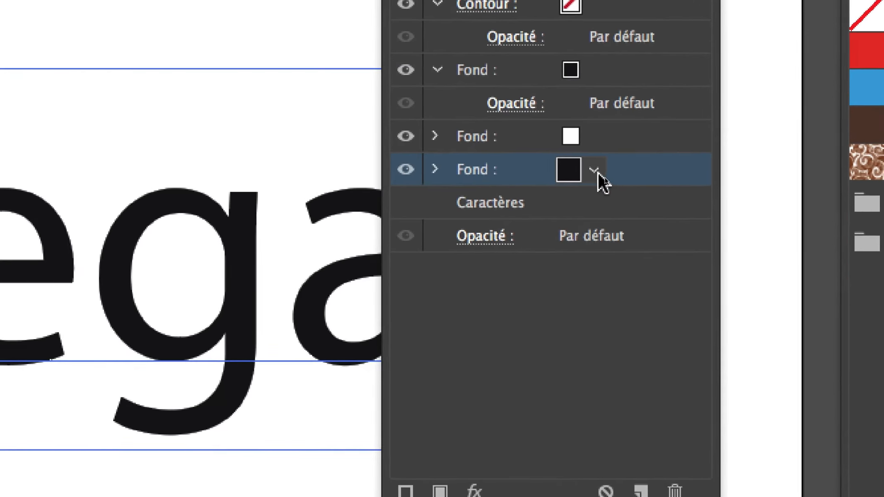
left_click(568, 174)
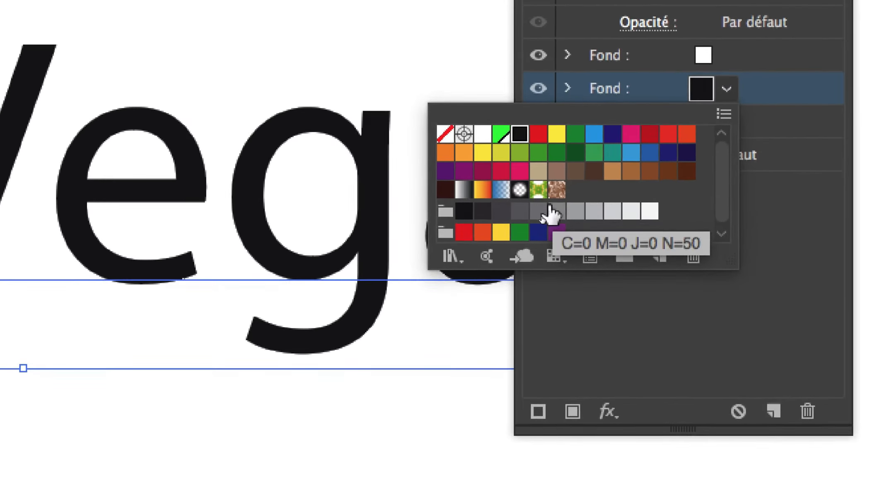
left_click(516, 228)
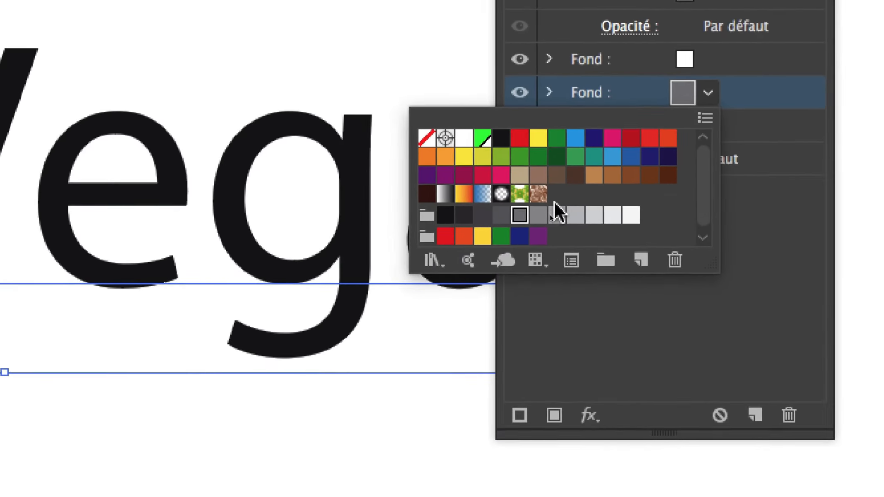
left_click(424, 296)
left_click(606, 170)
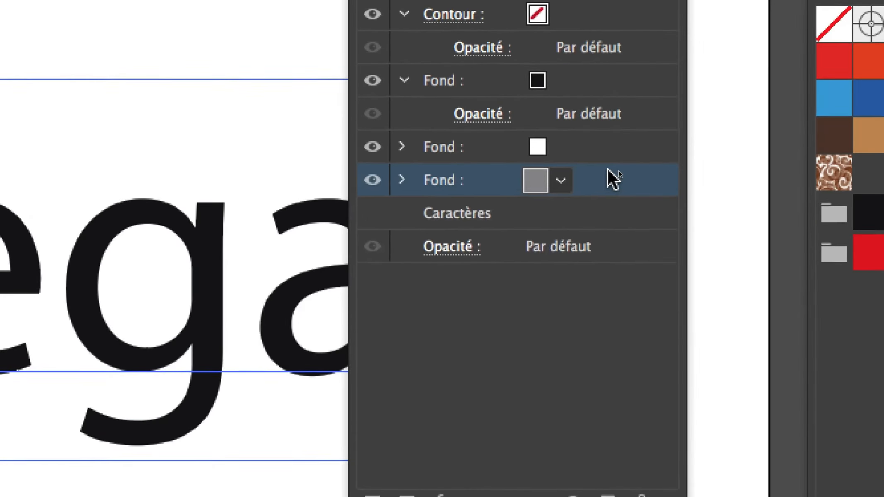
Step: Set the uppermost text fill to the light blue swatch
left_click(569, 77)
left_click(595, 145)
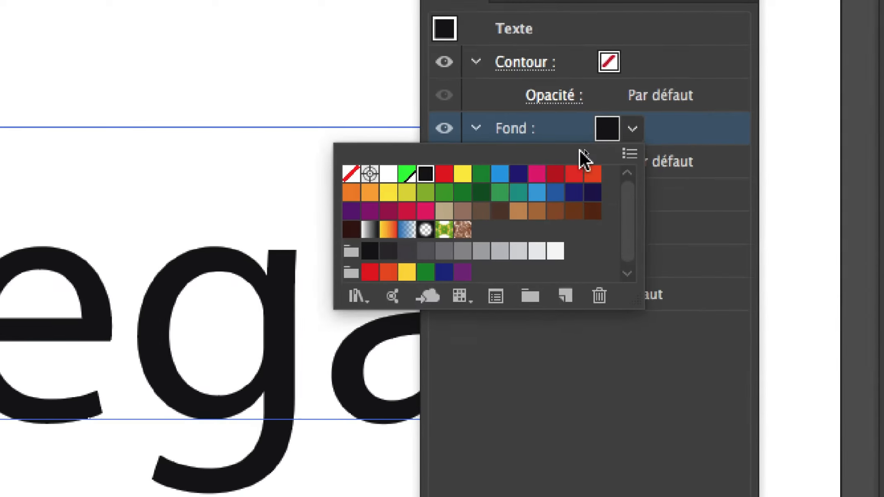
left_click(516, 191)
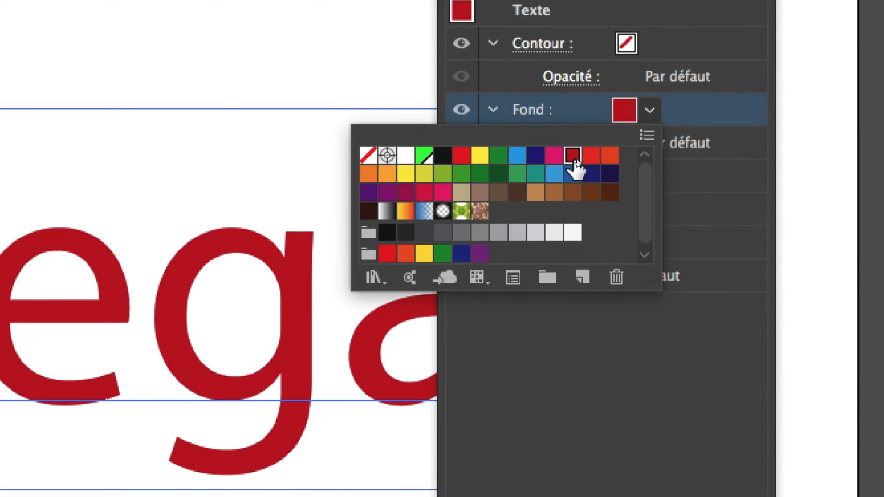
left_click(559, 159)
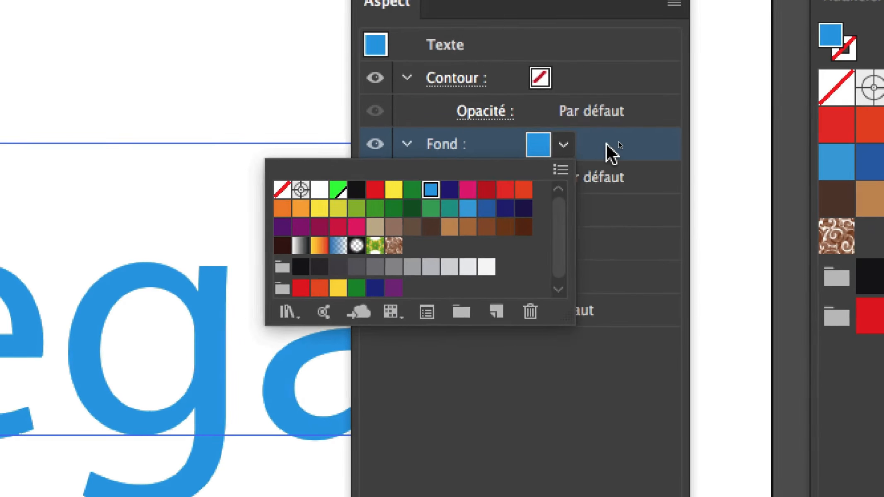
left_click(606, 144)
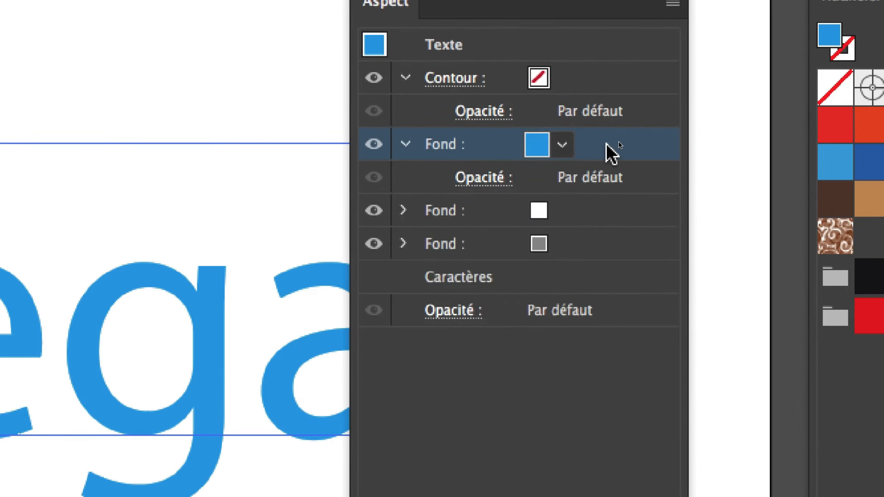
left_click(603, 176)
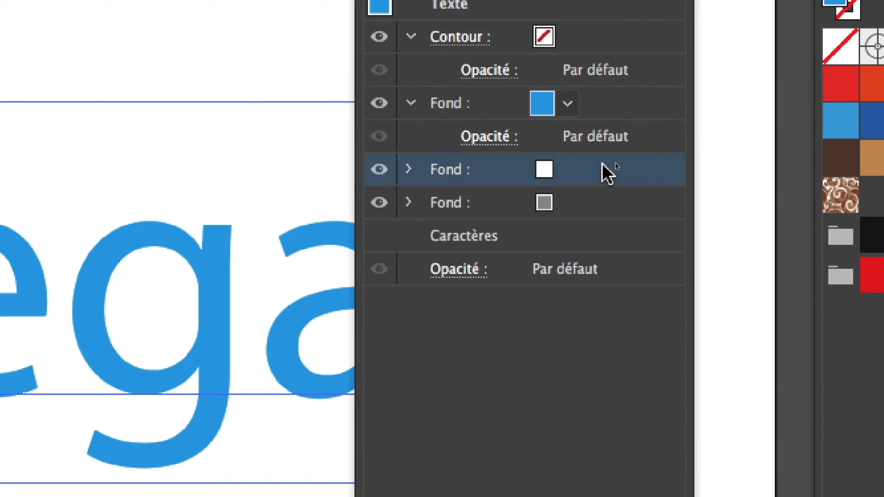
left_click(603, 211)
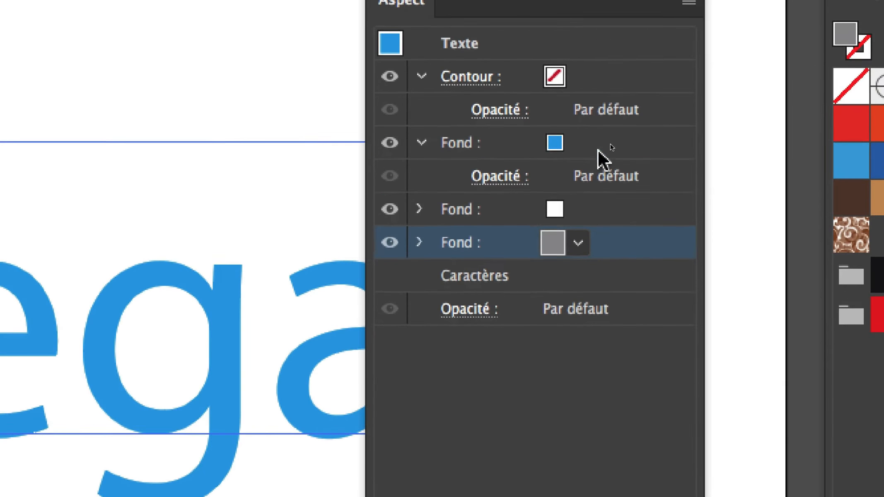
left_click(587, 78)
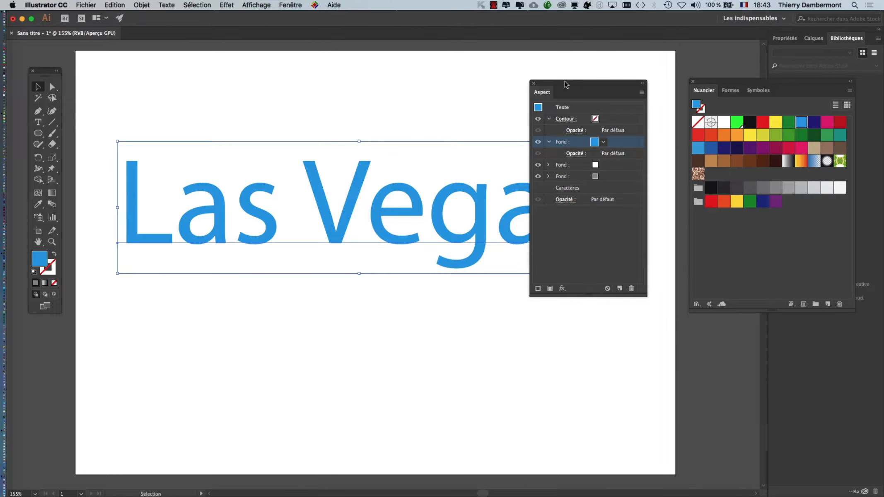
Step: Move the Aspect panel clear of the text, show the Caractère panel and set the text's kerning to Optique
left_click_drag(566, 85, 678, 67)
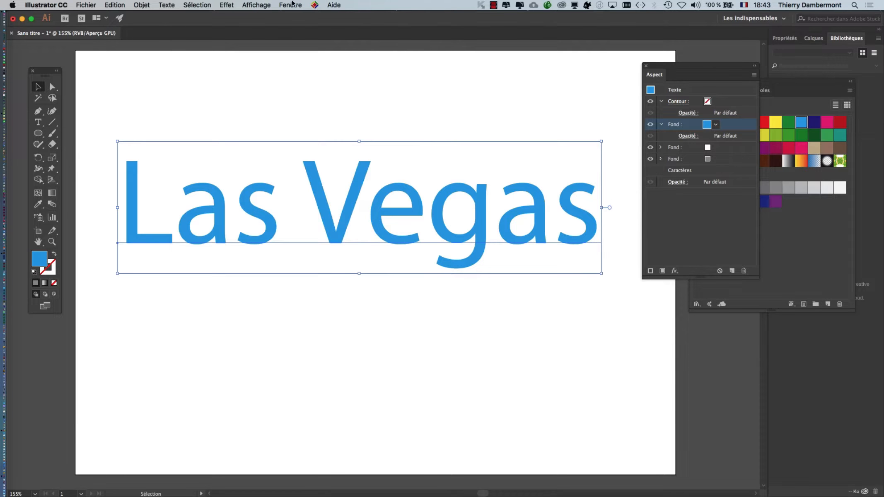
left_click(294, 5)
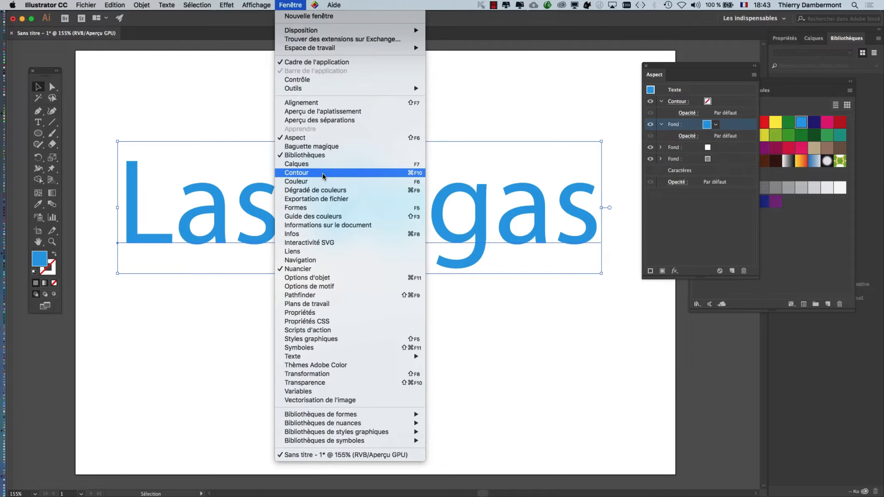
mouse_move(346, 357)
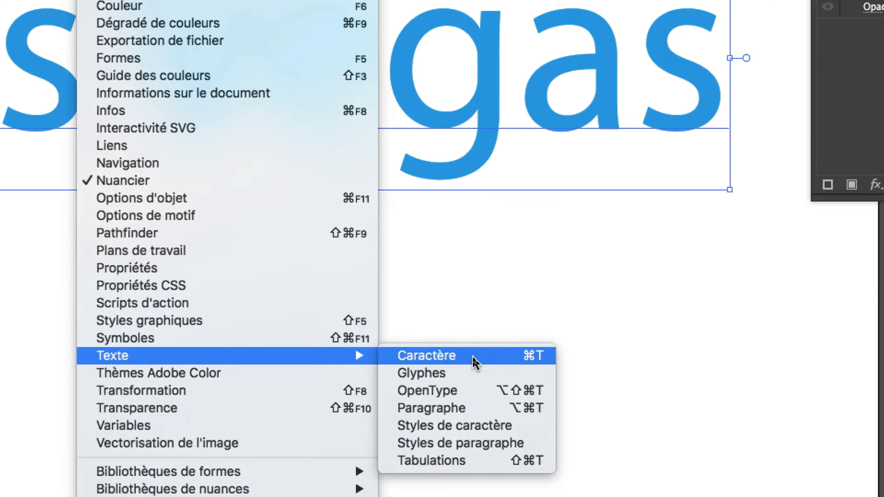
left_click(472, 356)
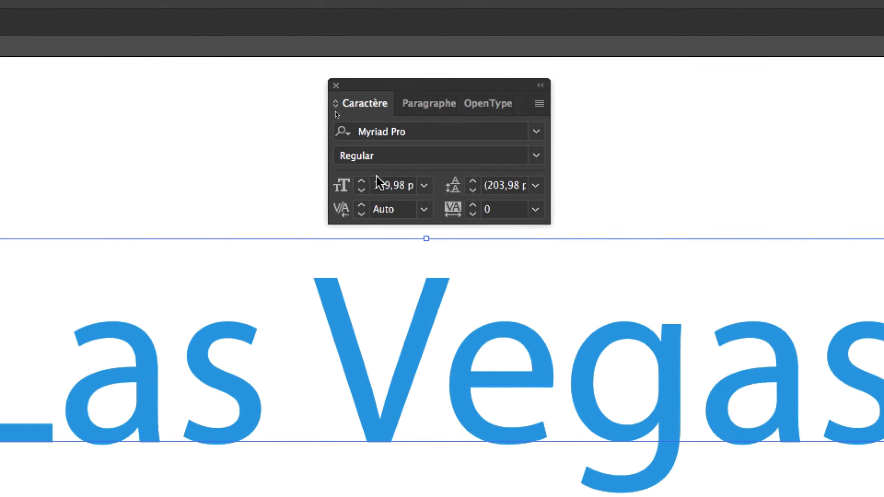
left_click(425, 210)
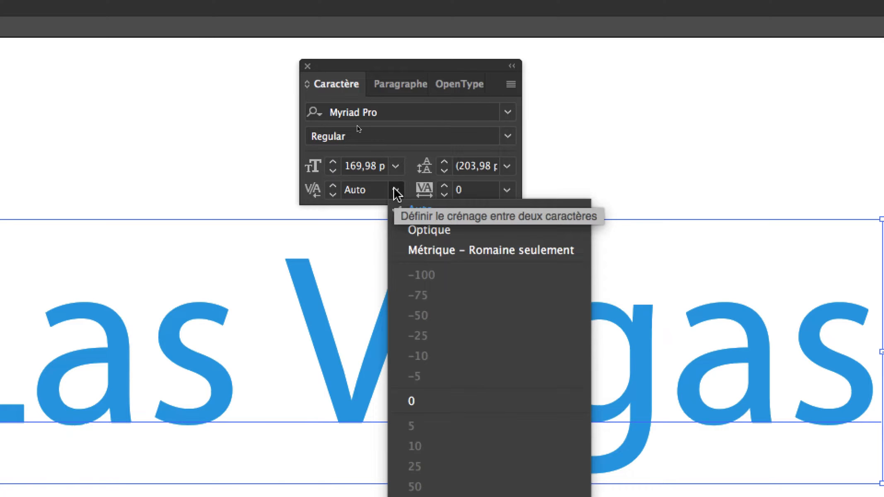
left_click(397, 193)
left_click(395, 191)
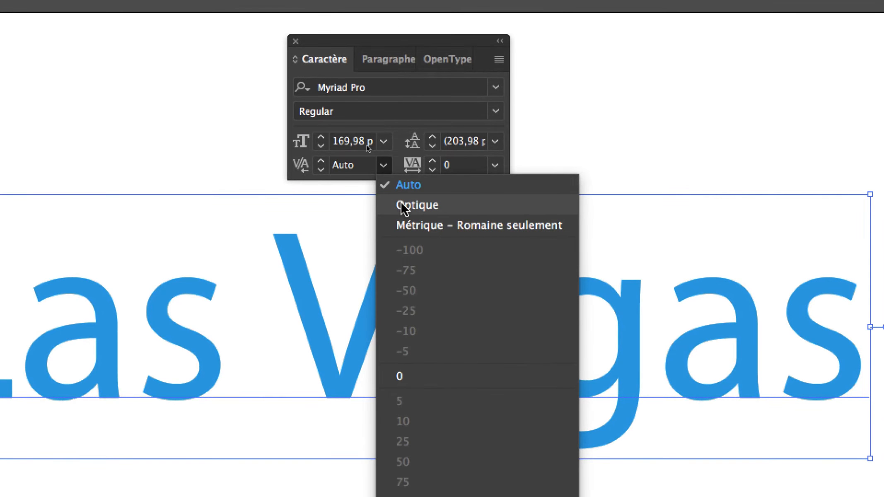
left_click(403, 206)
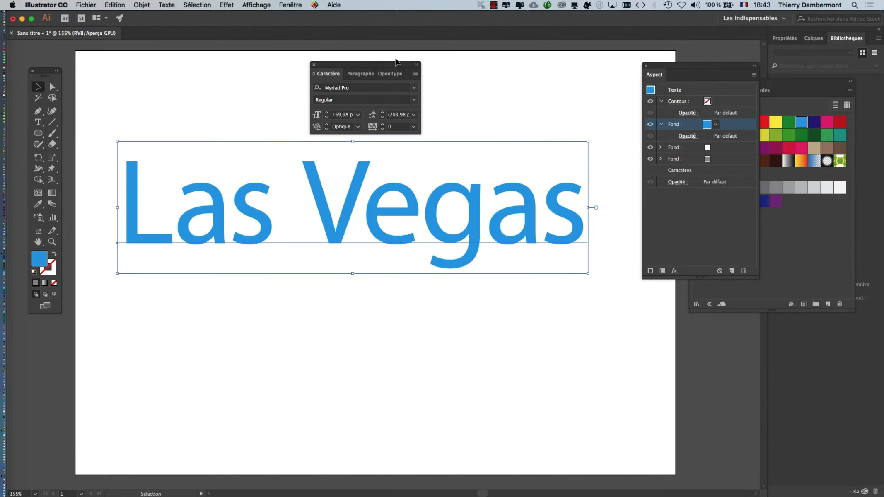
left_click_drag(399, 66, 353, 50)
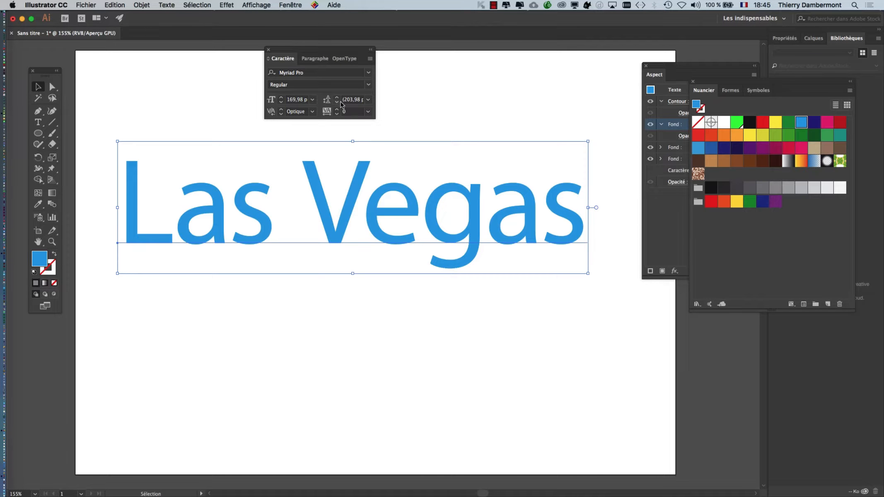
Step: Rearrange the floating panels so that Nuancier sits below the text and Aspect beside it, leaving the whole lettering uncovered
left_click_drag(671, 71, 669, 71)
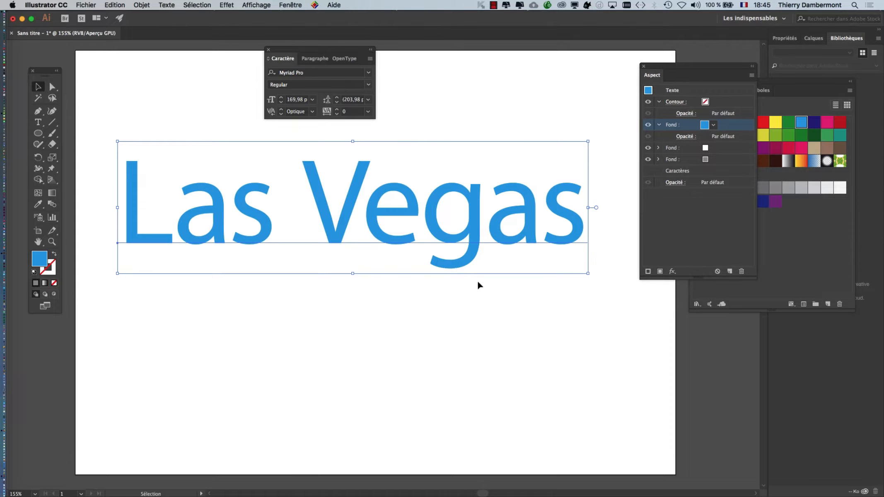
left_click(396, 254)
left_click(390, 245)
left_click_drag(686, 66, 571, 60)
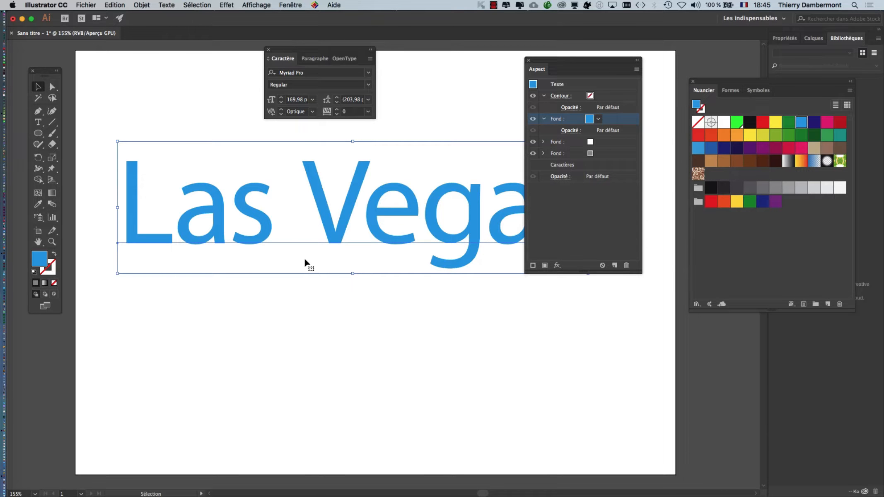
left_click_drag(807, 92, 187, 345)
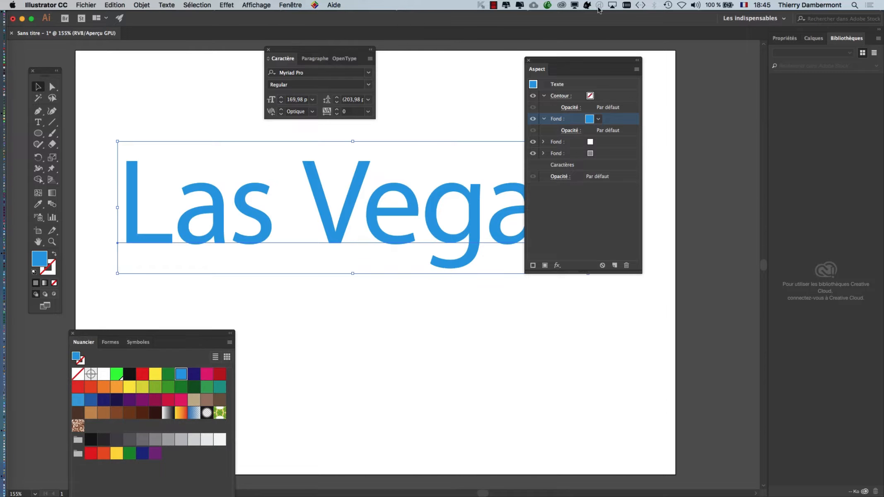
left_click_drag(573, 63, 668, 68)
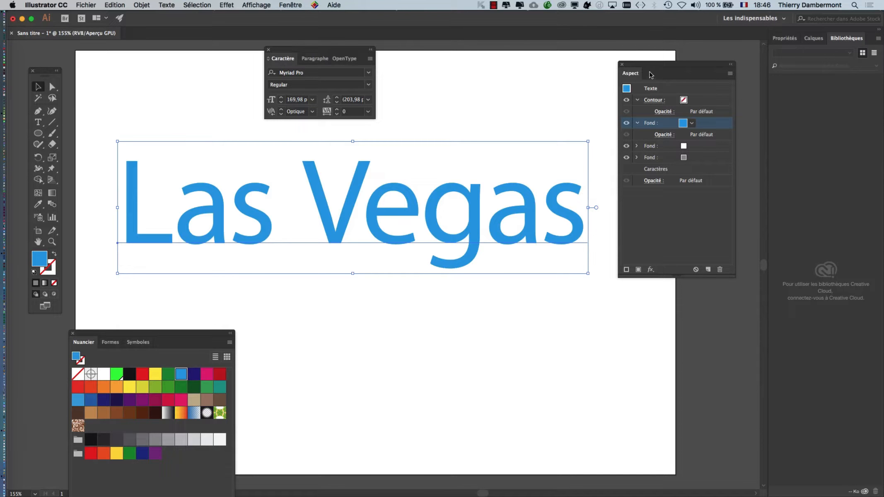
left_click_drag(653, 69, 690, 68)
left_click(306, 327)
left_click(291, 242)
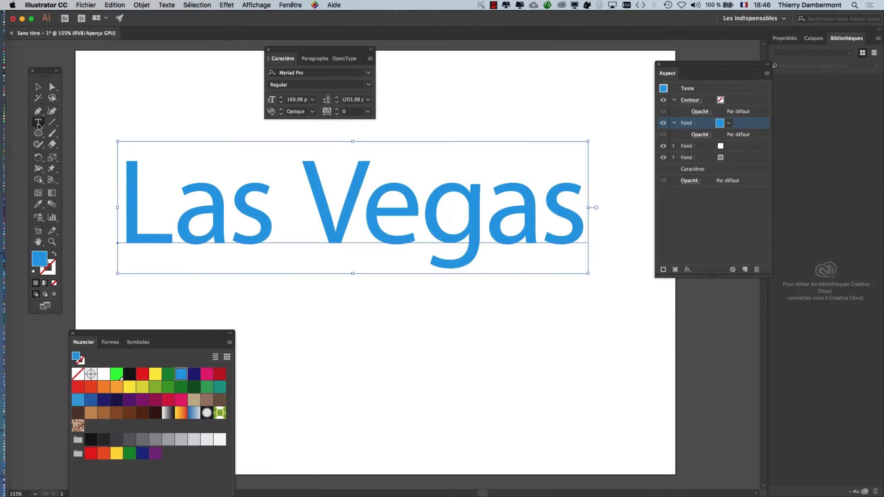
Step: Examine the fill and outline of the individual characters with the Type tool, and return to the whole text object being selected
left_click(39, 124)
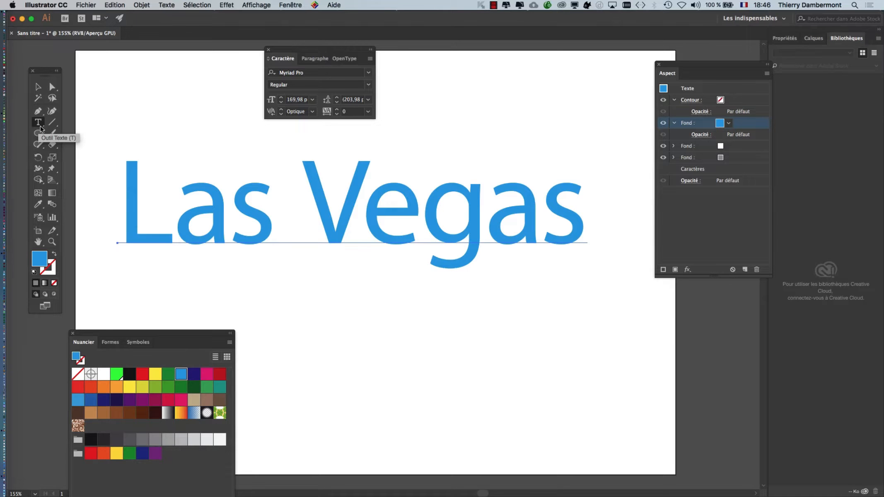
left_click_drag(150, 195, 579, 214)
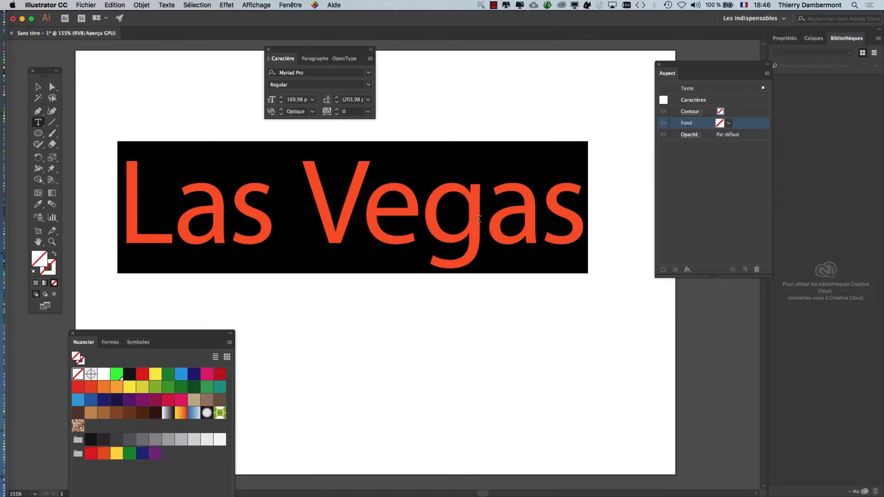
left_click(38, 86)
left_click(401, 328)
left_click(327, 243)
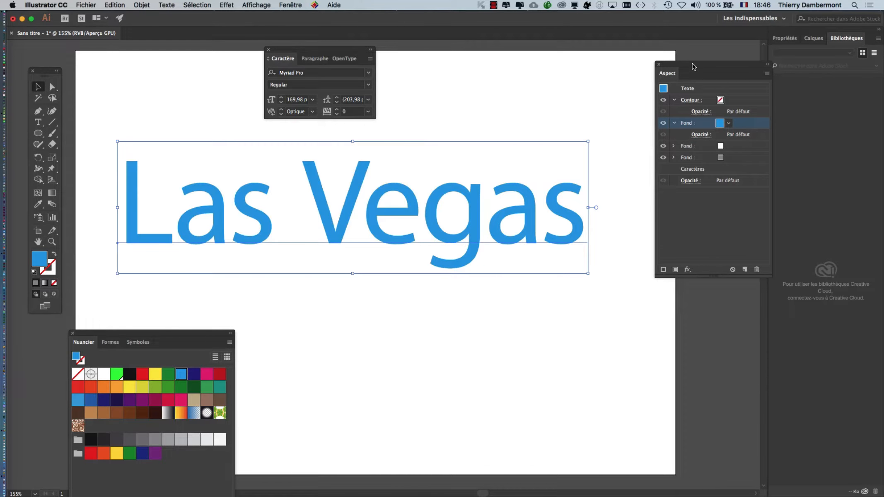
Step: Apply the Transformation distort effect with its default values to the white middle fill of the text
left_click_drag(694, 66, 643, 75)
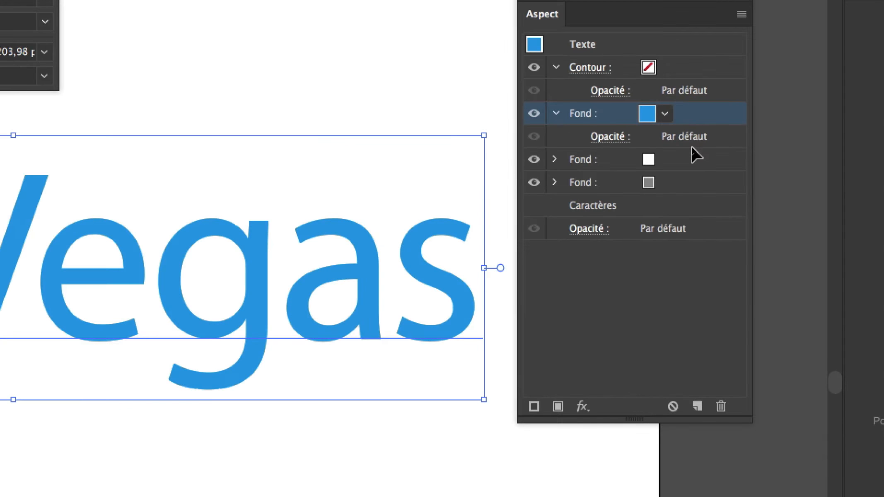
left_click(694, 157)
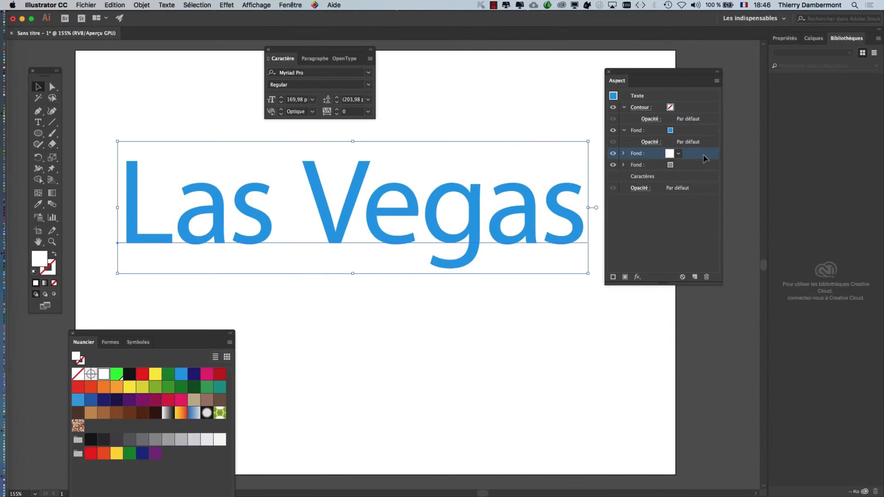
left_click_drag(660, 75, 681, 88)
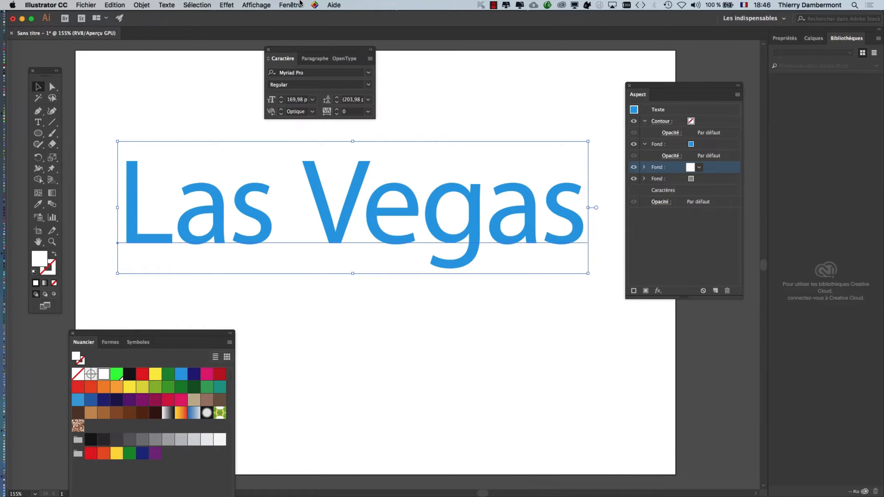
left_click(226, 5)
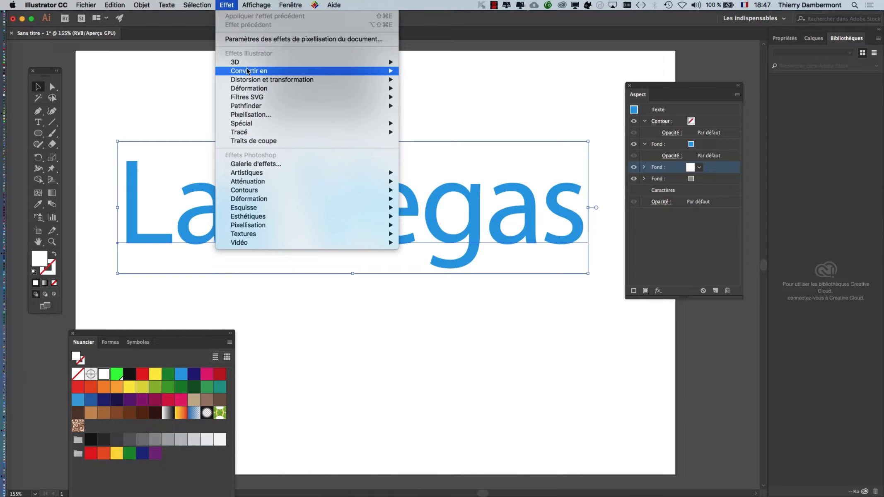
mouse_move(249, 80)
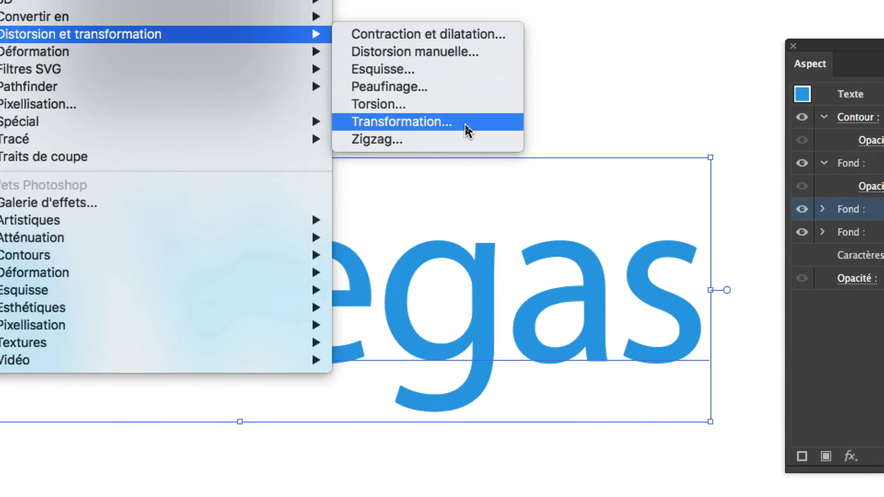
left_click(465, 123)
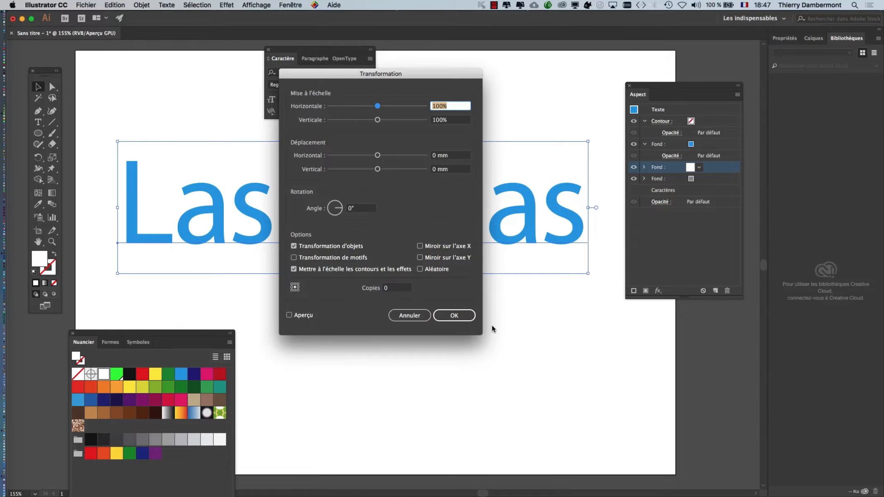
left_click(457, 315)
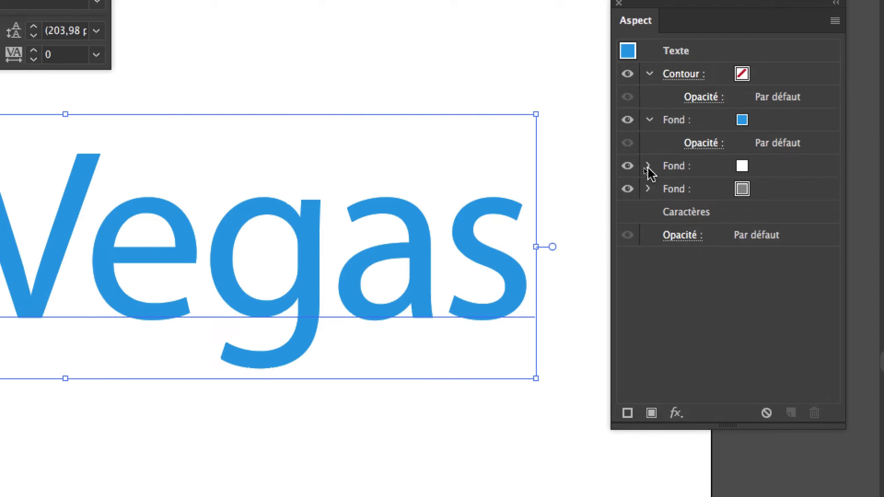
Step: Expand the white fill and copy its Transformation effect onto the lowest, grey fill
left_click(648, 167)
left_click(648, 167)
left_click(648, 167)
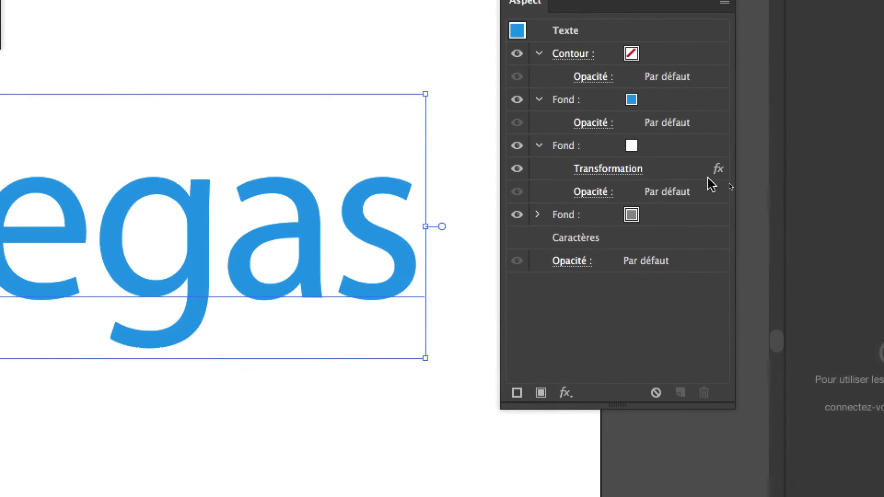
left_click(809, 190)
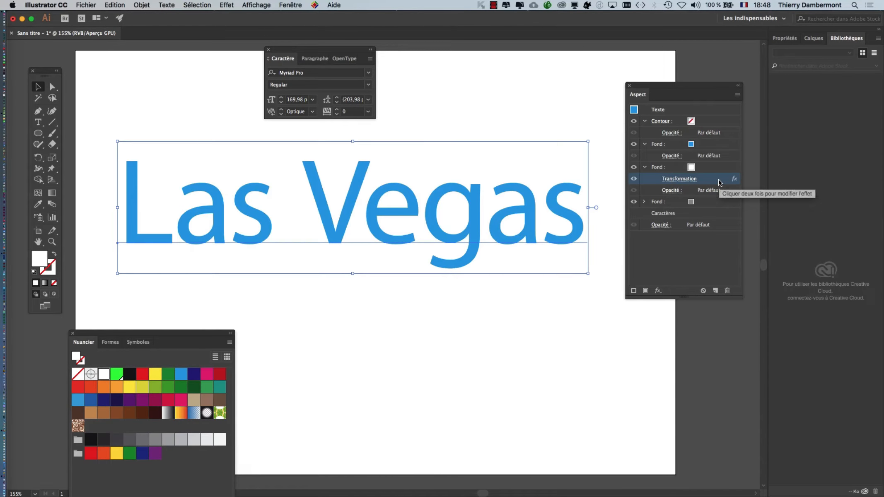
key("alt+super+8")
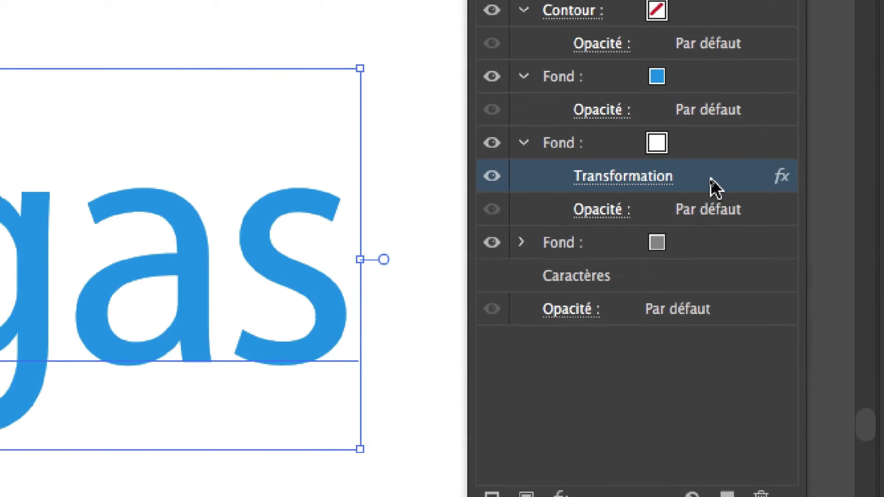
left_click_drag(729, 236, 721, 245)
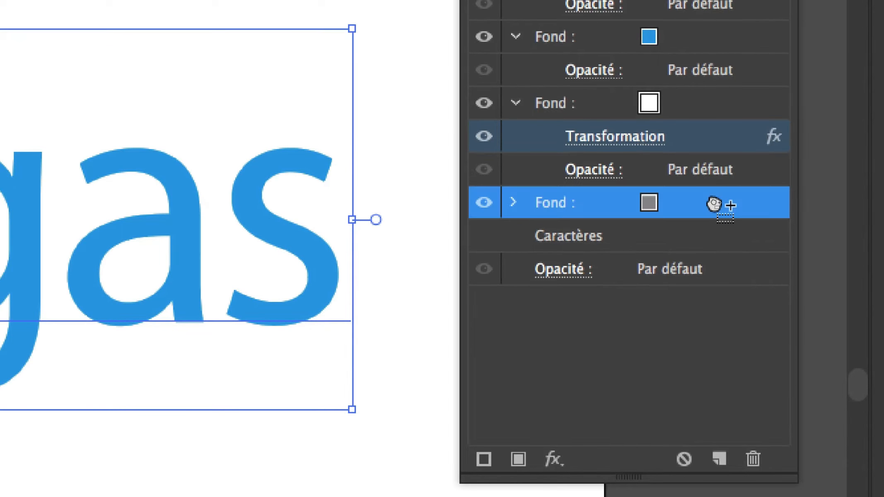
left_click_drag(714, 203, 705, 133)
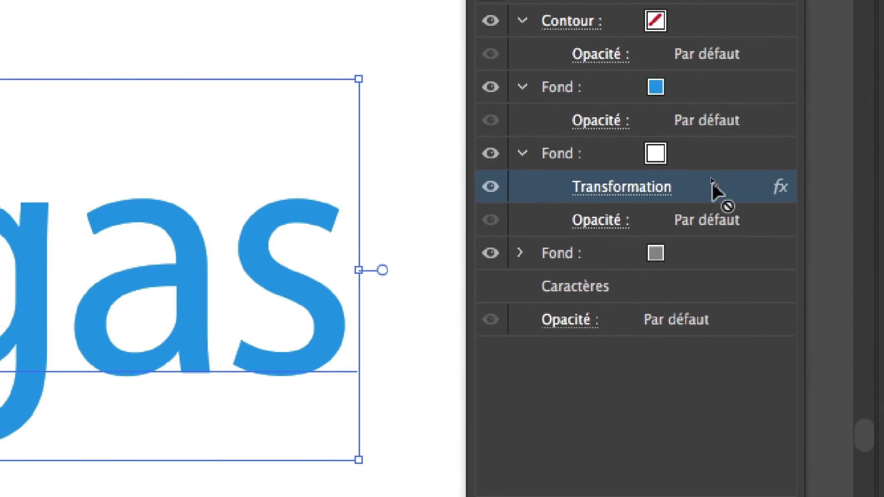
left_click_drag(712, 183, 713, 253)
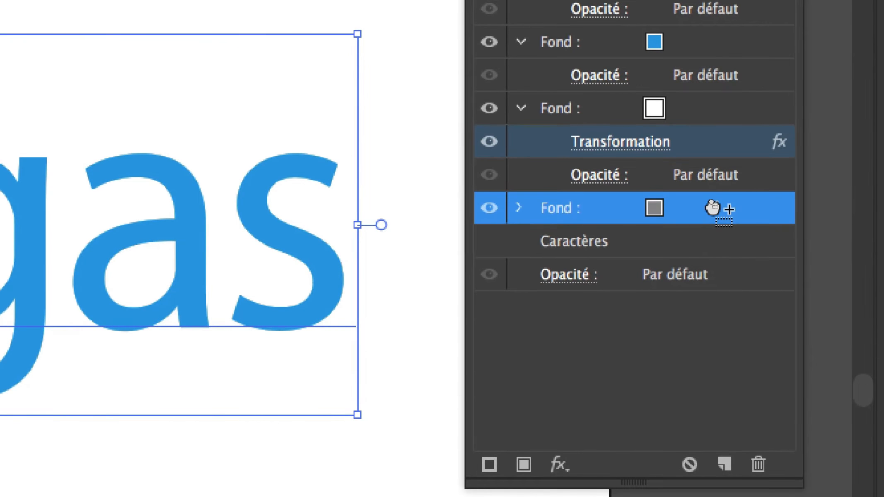
left_click_drag(713, 209, 710, 211)
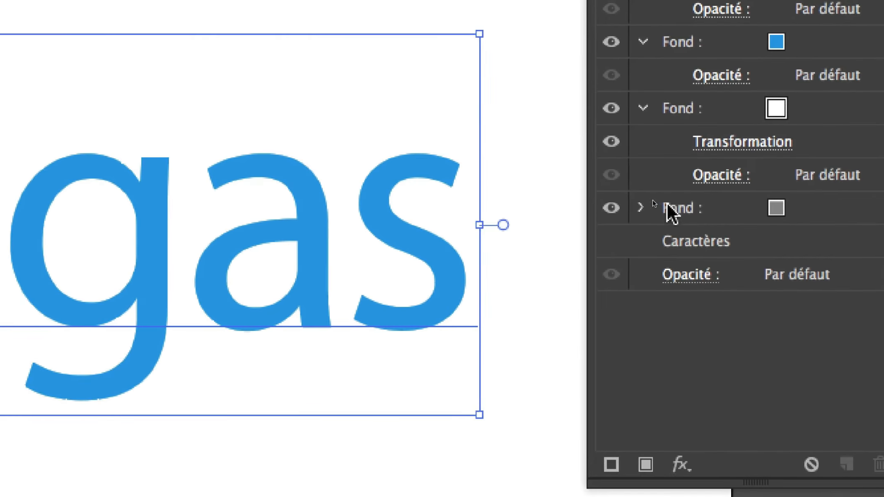
left_click(656, 204)
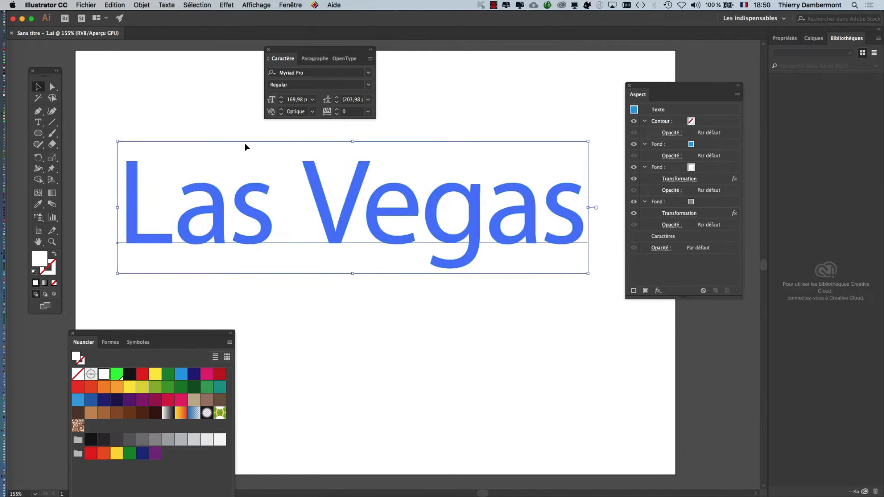
left_click(230, 123)
left_click(430, 242)
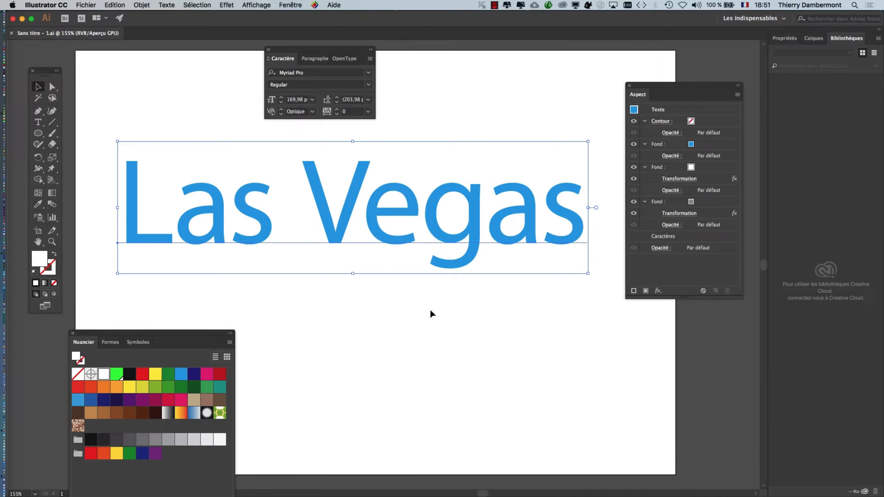
Step: Offset the lowest, grey fill by 2.8222 mm horizontally and 3.175 mm vertically through its Transformation effect with preview enabled, and deselect the text
left_click_drag(643, 91, 621, 95)
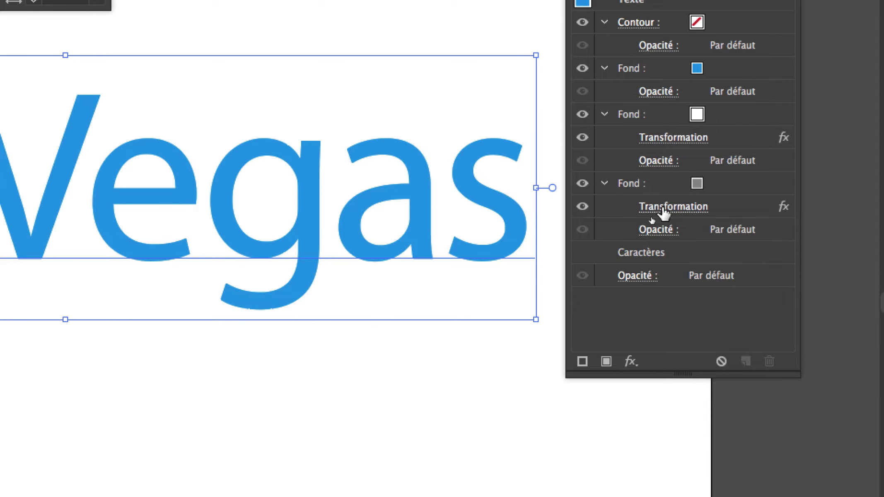
left_click(663, 209)
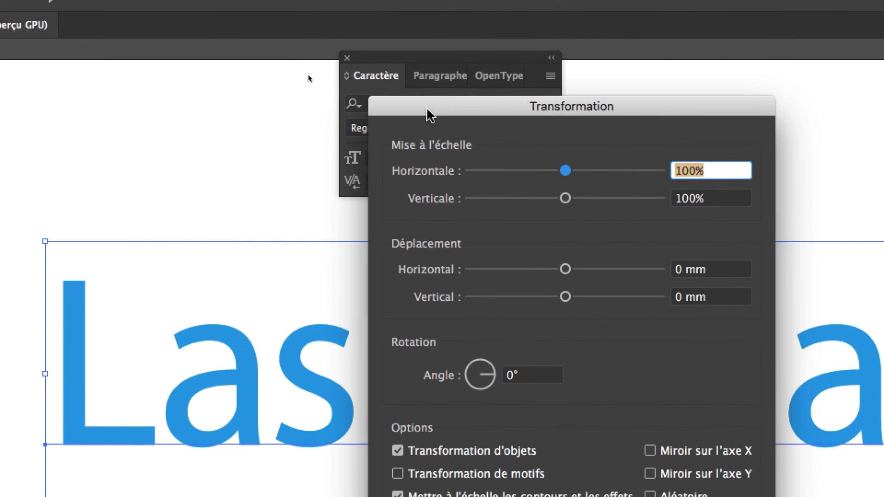
left_click_drag(363, 3, 653, 85)
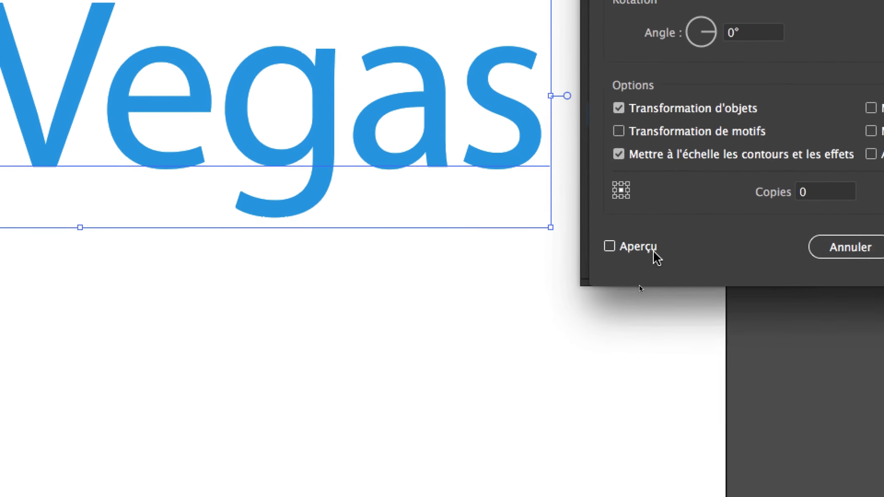
left_click(655, 254)
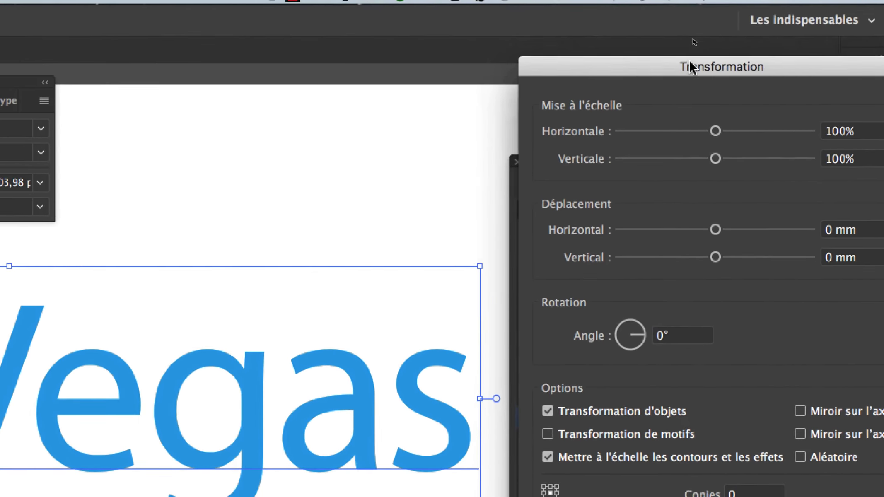
left_click_drag(690, 62, 610, 219)
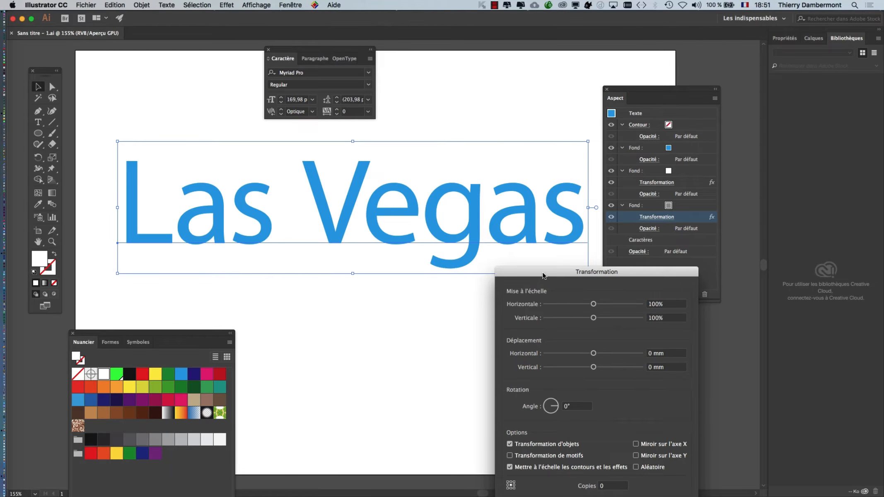
left_click_drag(192, 395, 653, 58)
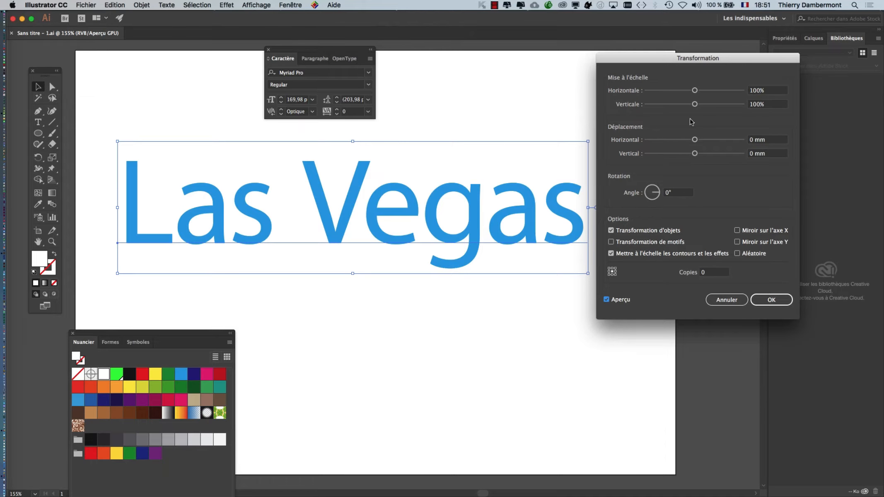
mouse_move(697, 141)
left_mouse_down()
mouse_move(704, 155)
mouse_move(700, 140)
mouse_move(696, 156)
left_mouse_up()
left_click(703, 140)
left_click_drag(696, 154, 698, 140)
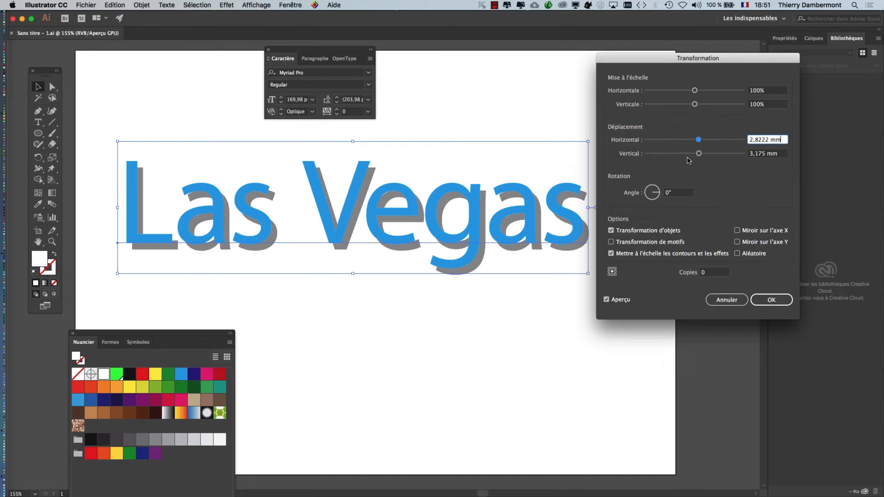
left_click(771, 299)
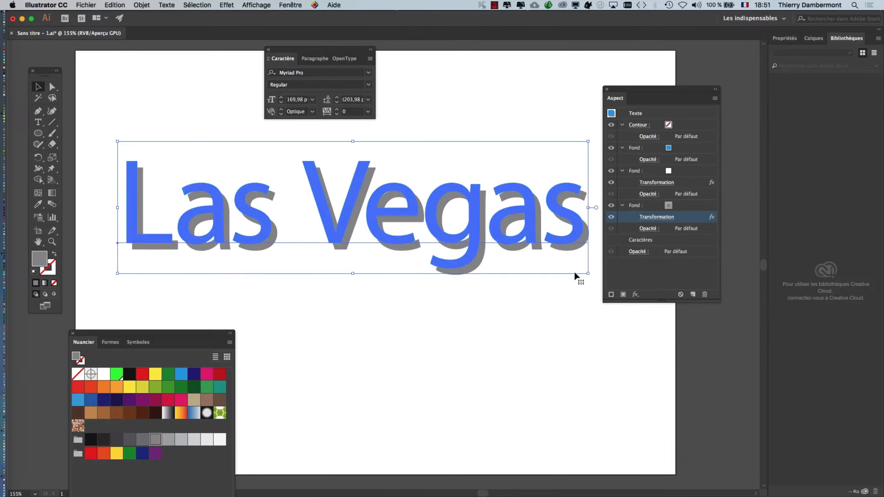
left_click_drag(669, 92, 725, 94)
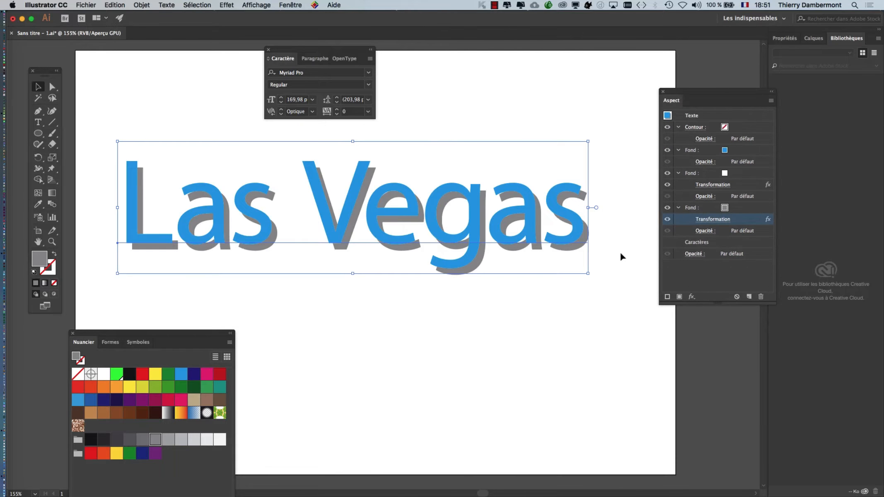
left_click(606, 339)
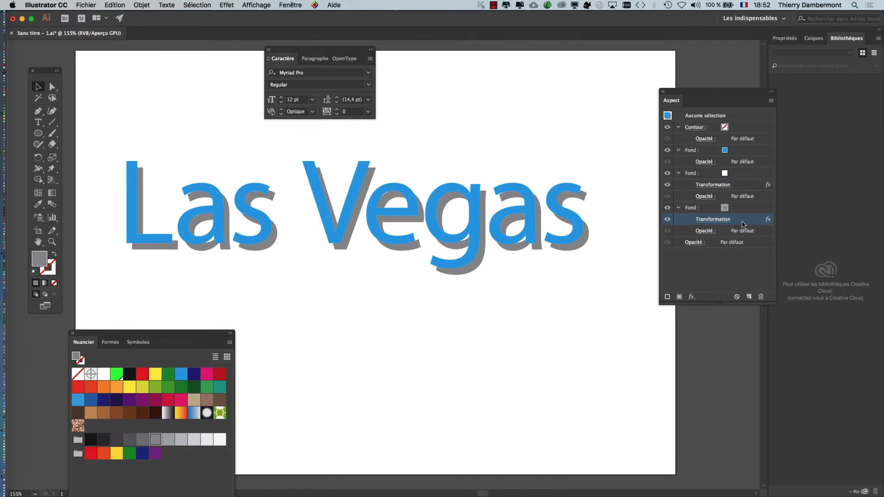
Step: Shift the white middle fill slightly right and down through its Transformation effect with preview enabled, by less than the grey fill's offset
left_click_drag(697, 91, 667, 91)
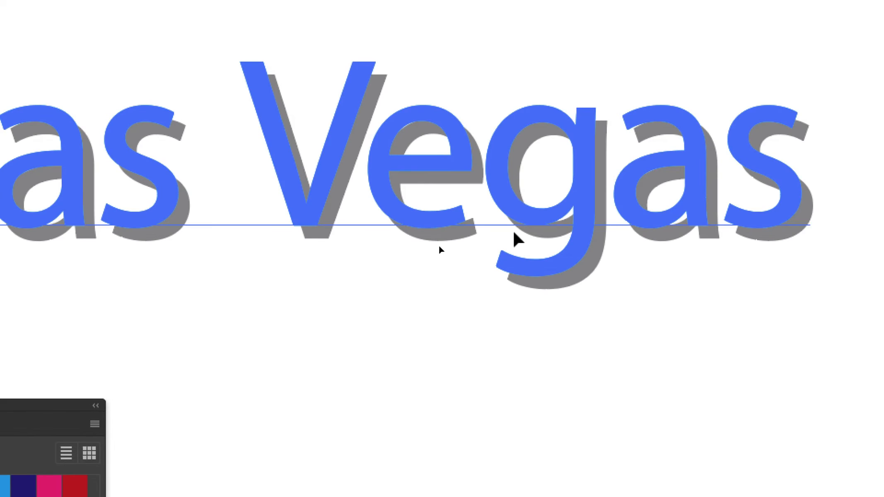
left_click(526, 236)
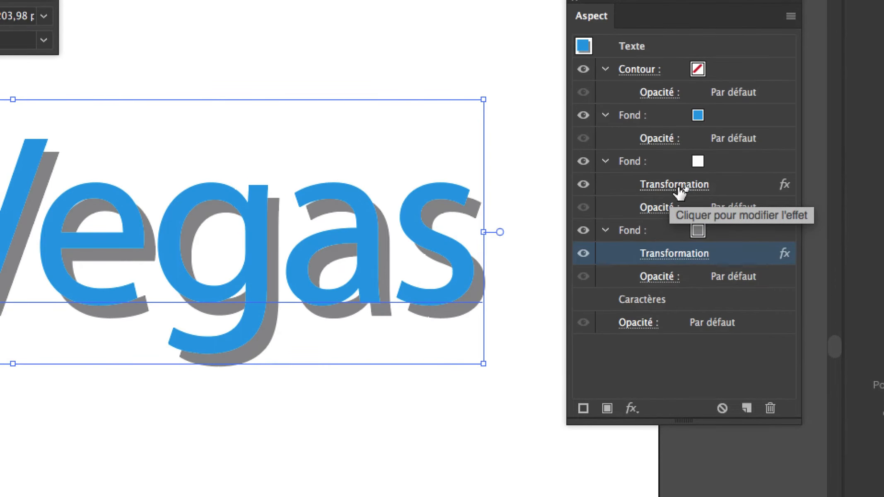
left_click(681, 185)
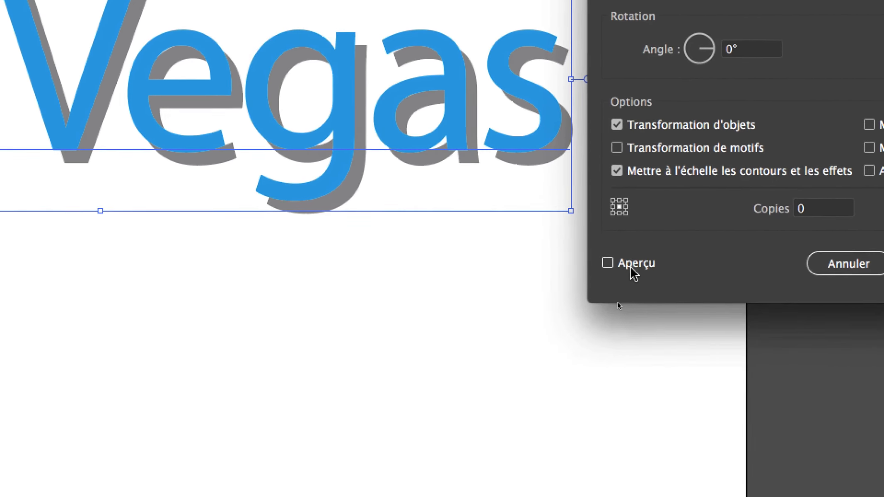
left_click(634, 273)
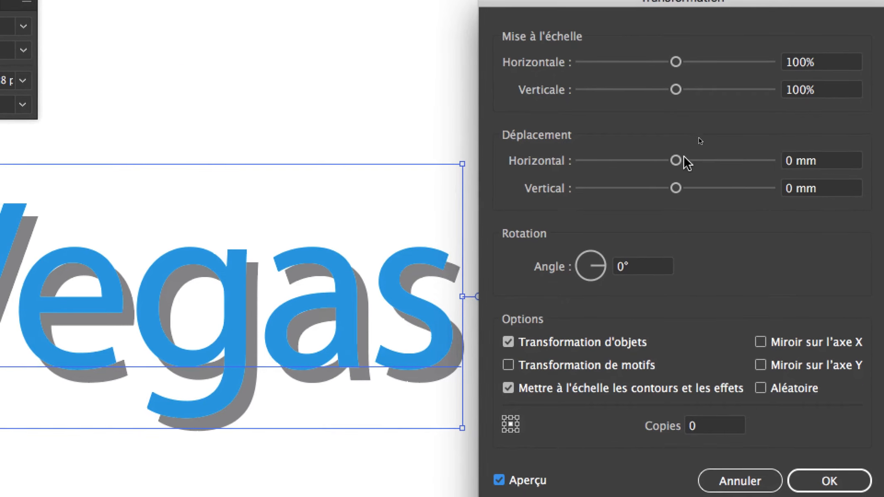
mouse_move(679, 160)
left_mouse_down()
mouse_move(682, 190)
mouse_move(687, 154)
mouse_move(677, 155)
mouse_move(686, 161)
left_mouse_up()
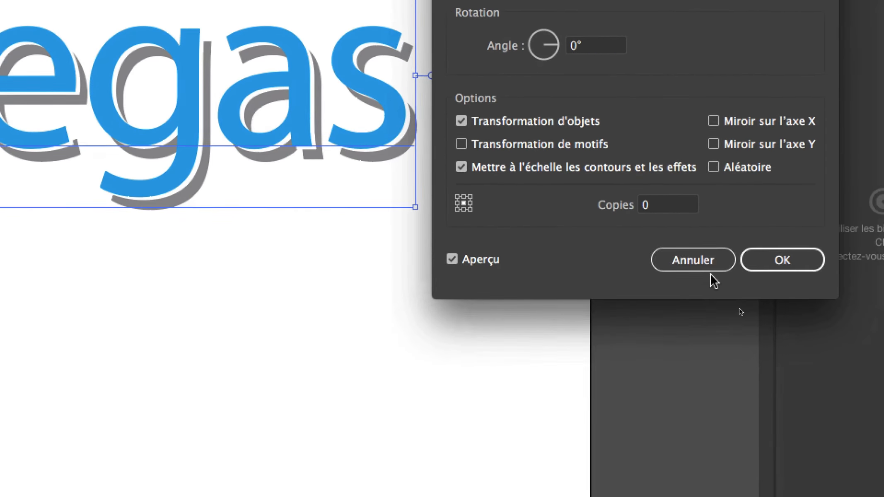
left_click(780, 261)
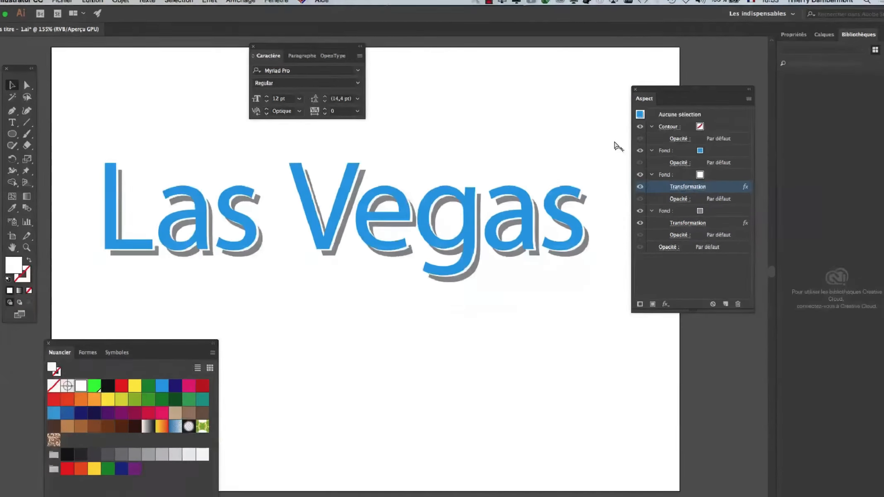
left_click_drag(278, 48, 164, 45)
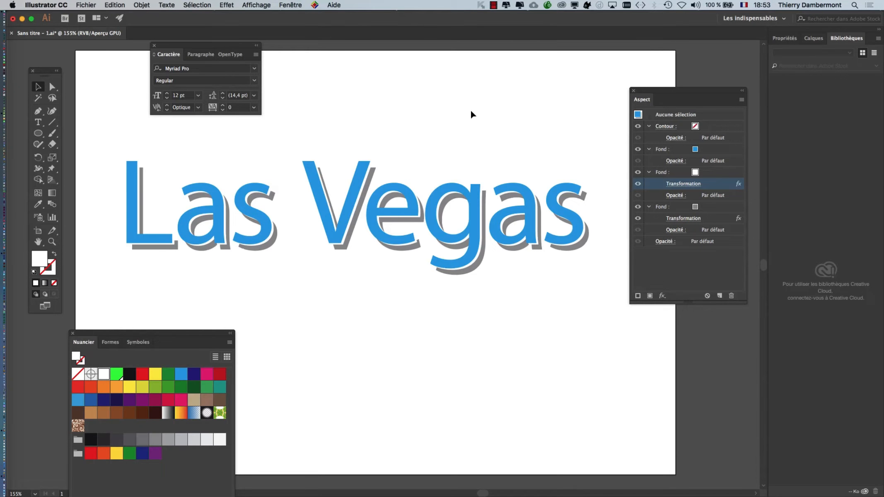
Step: Save the document under the new name "Sans titre - 2.ai" in the "2e cours" folder, keeping the default Illustrator CC options
left_click(92, 4)
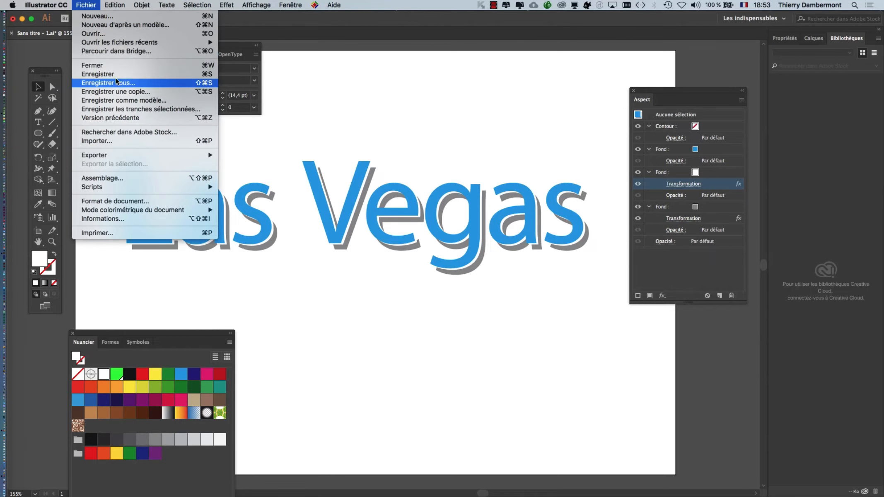
left_click(141, 84)
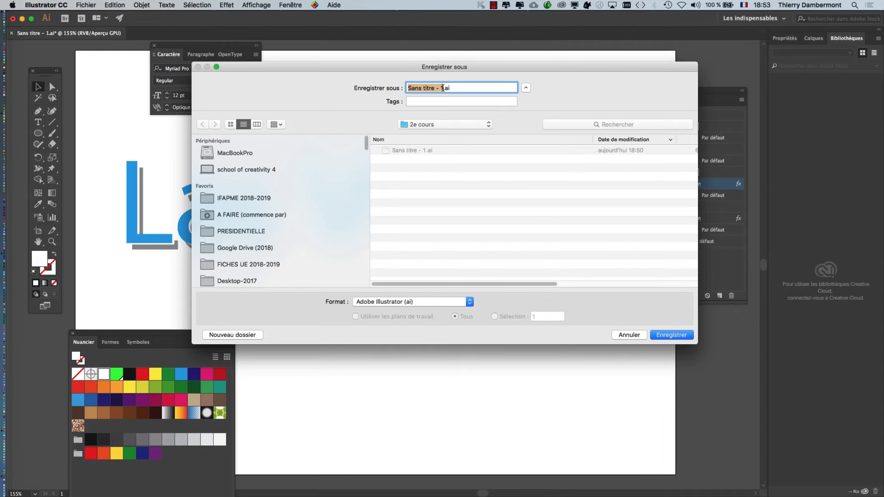
left_click(443, 88)
key("BackSpace")
type("2")
left_click(674, 334)
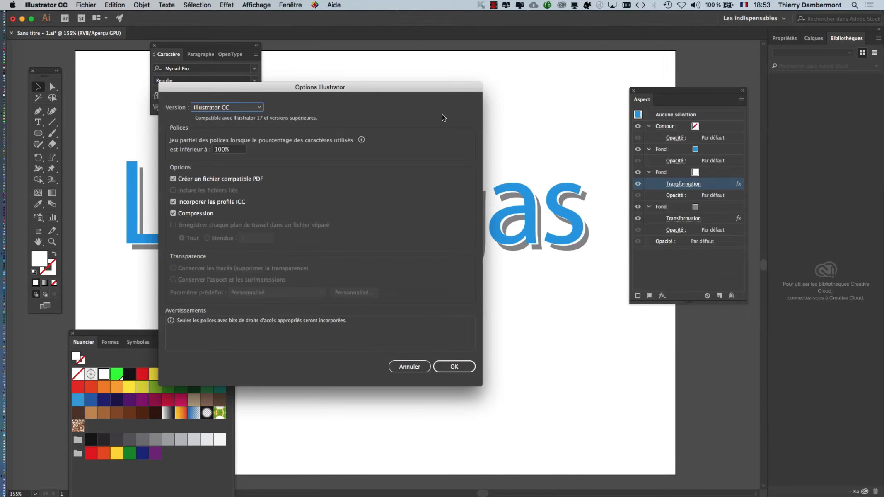
left_click(454, 367)
Step: Position the Aspect panel below the lettering, select the whole "Las Vegas" text, and have the Caractère panel displayed
left_click_drag(683, 91, 553, 327)
left_click(316, 241)
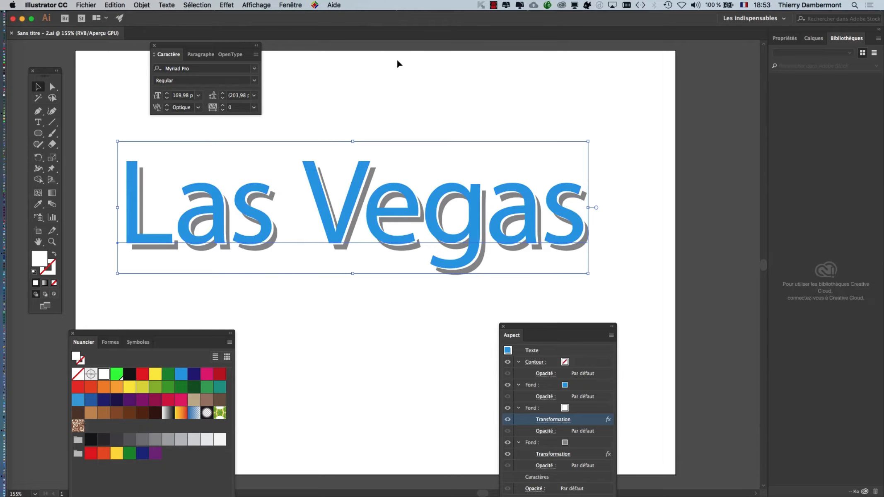
left_click(292, 5)
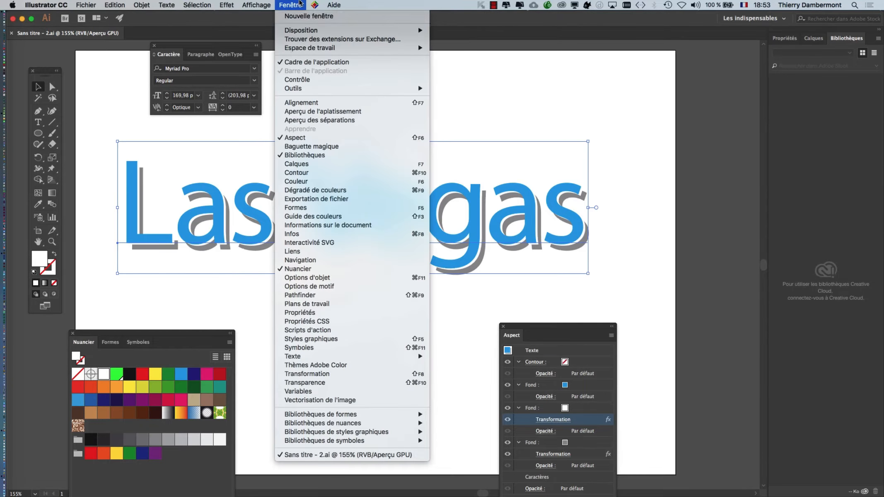
mouse_move(373, 356)
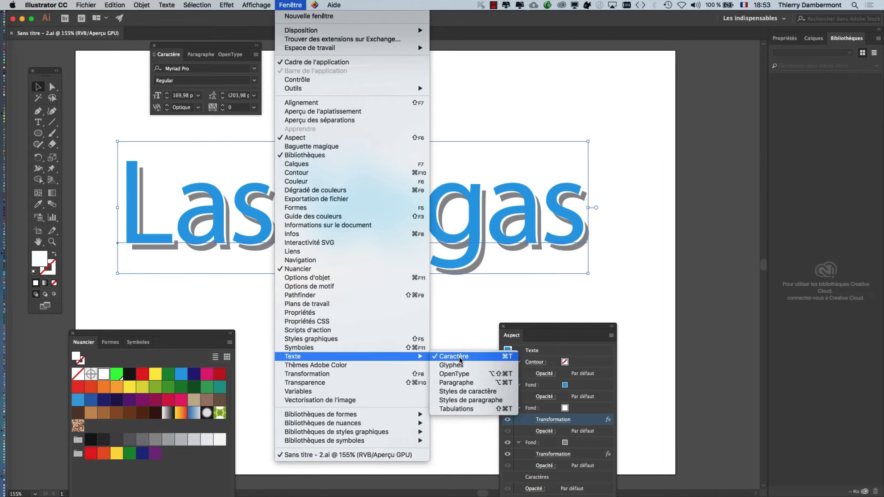
left_click(460, 360)
left_click(291, 5)
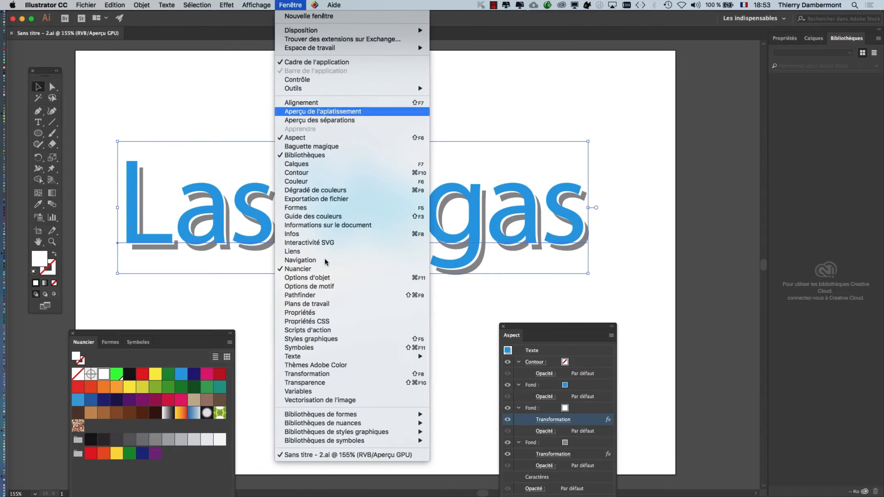
mouse_move(398, 357)
left_click(452, 360)
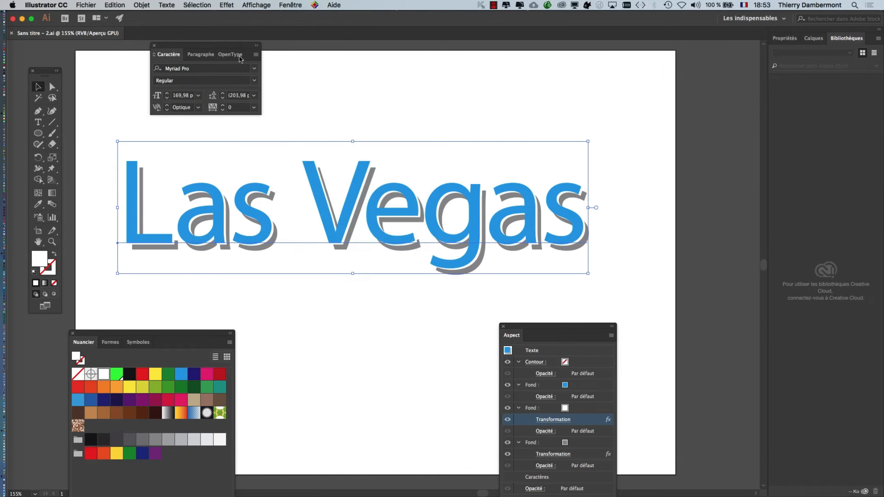
Step: Cycle through the fonts for the "Las Vegas" text, including OCR A Std, Optima and P22 Bayer Universal, and settle on Palatino
left_click(197, 70)
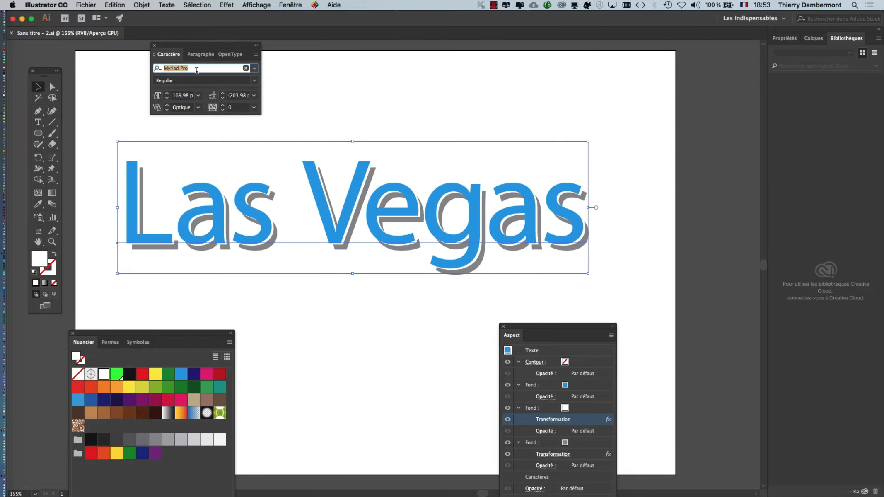
key("Down")
key("Down")
key("Down")
key("Down")
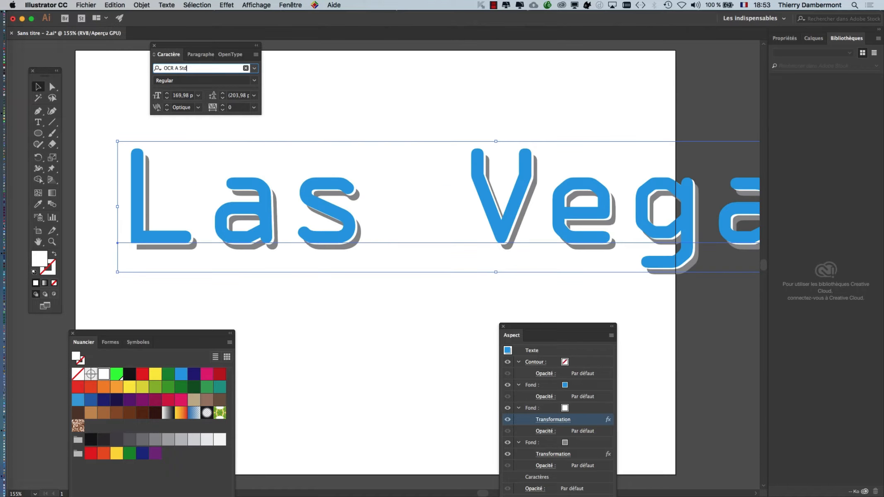
key("Down")
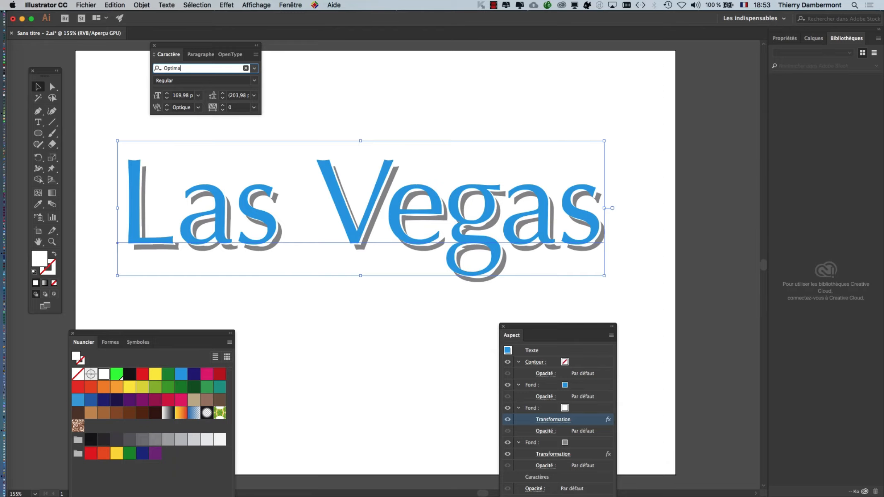
key("Down")
key("Down")
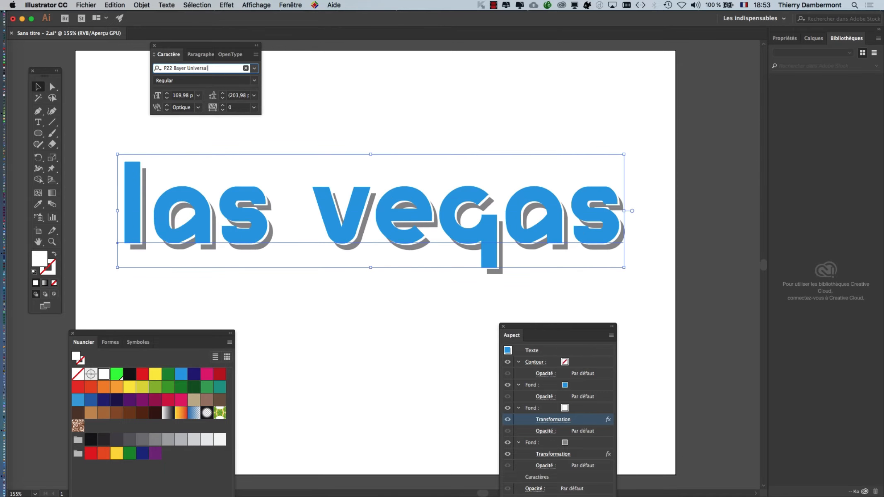
key("Down")
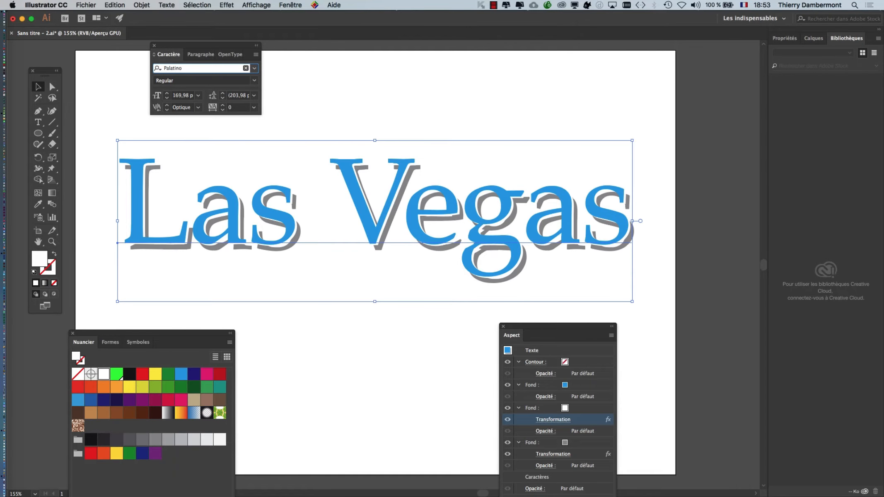
Step: Bring the Aspect panel back beside the lettering and recolour the text's lowest fill with a lighter grey swatch
left_click_drag(521, 331, 685, 101)
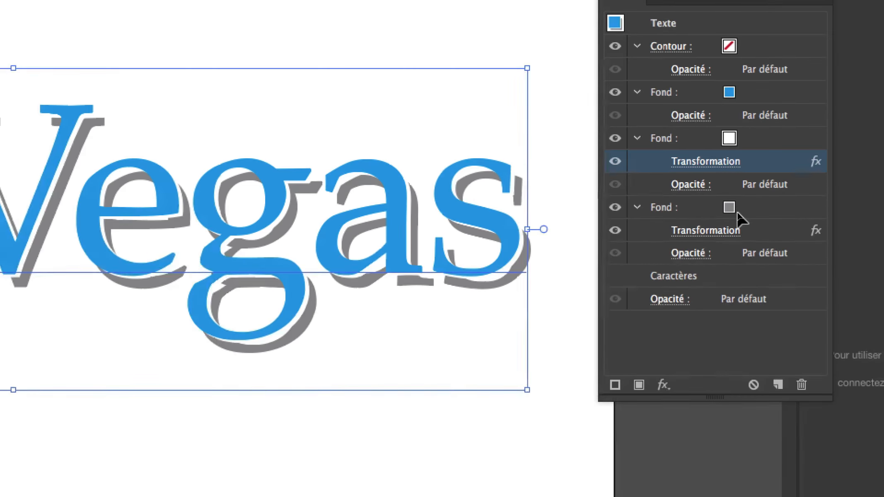
left_click(737, 210)
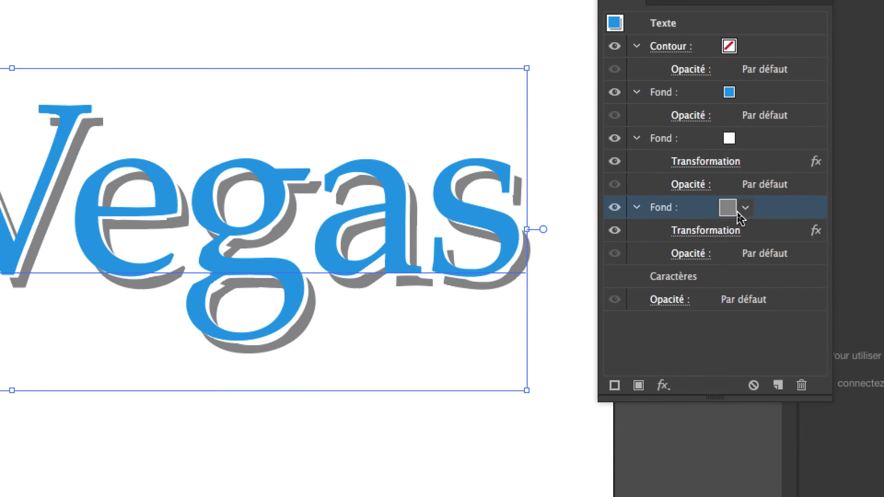
left_click(743, 208)
left_click(695, 259)
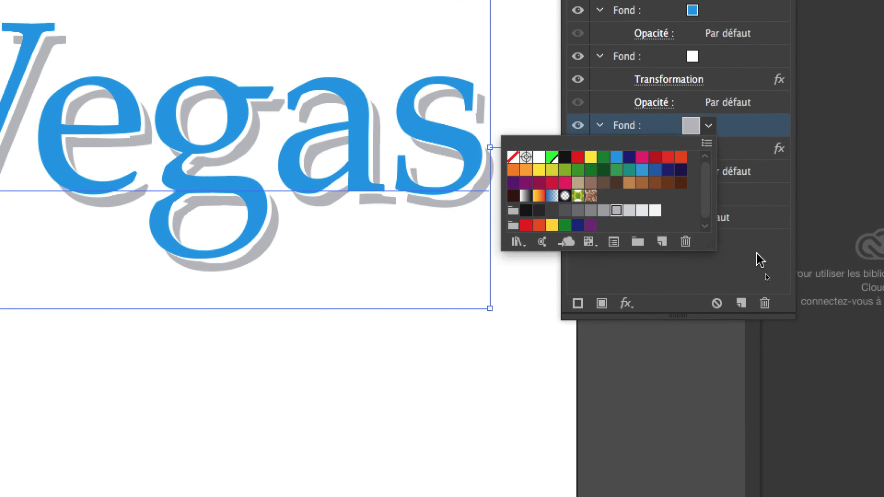
left_click(757, 254)
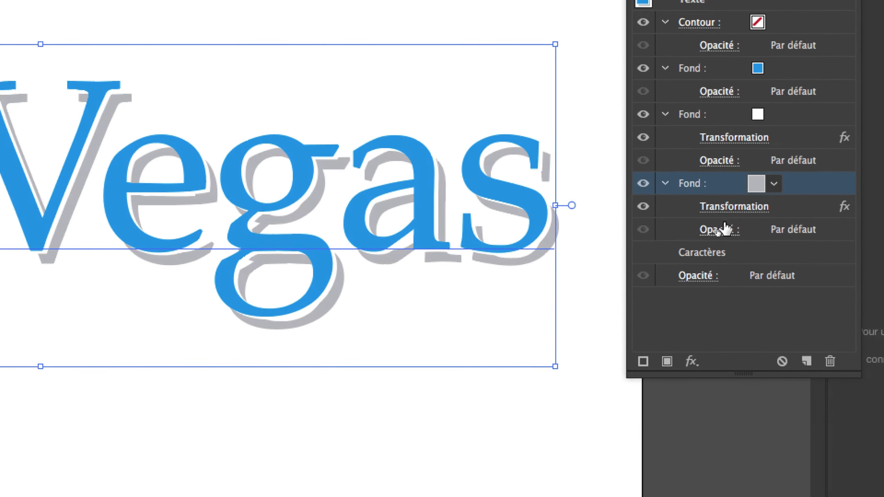
Step: Reduce the horizontal displacement in the grey fill's Transformation effect, shifting the shadow closer to the blue letters
left_click(723, 221)
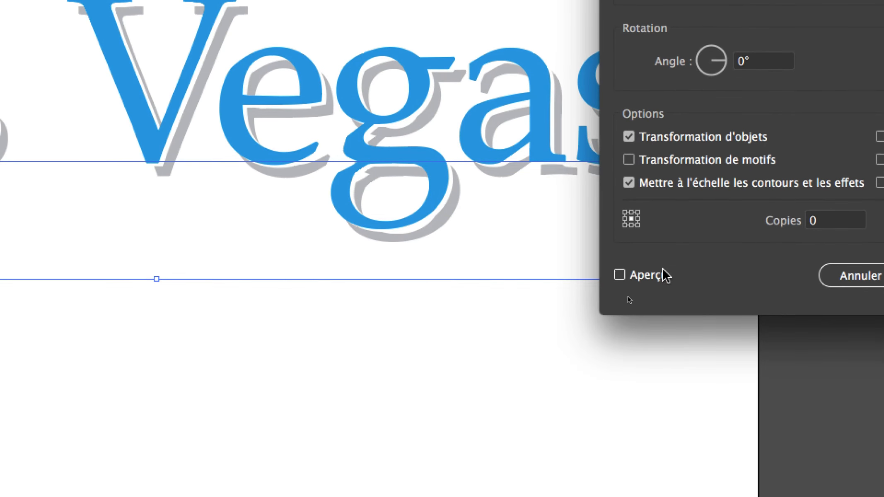
left_click(663, 275)
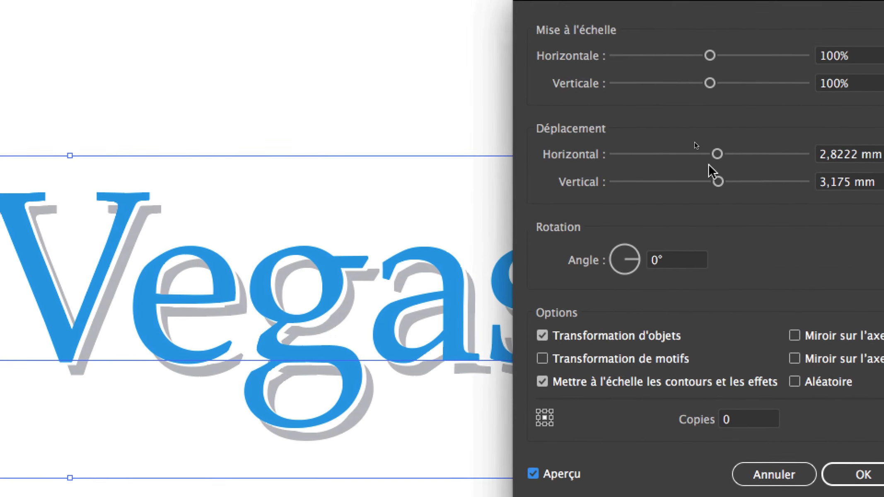
left_click_drag(713, 161, 712, 162)
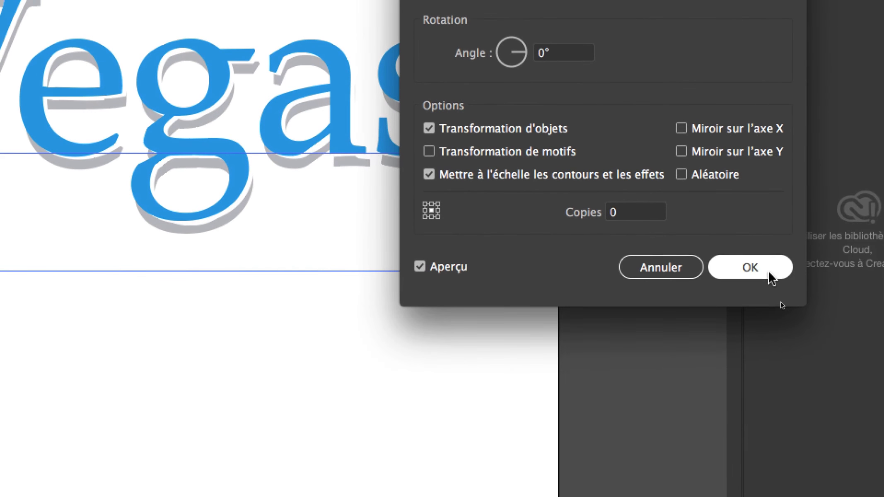
left_click(850, 441)
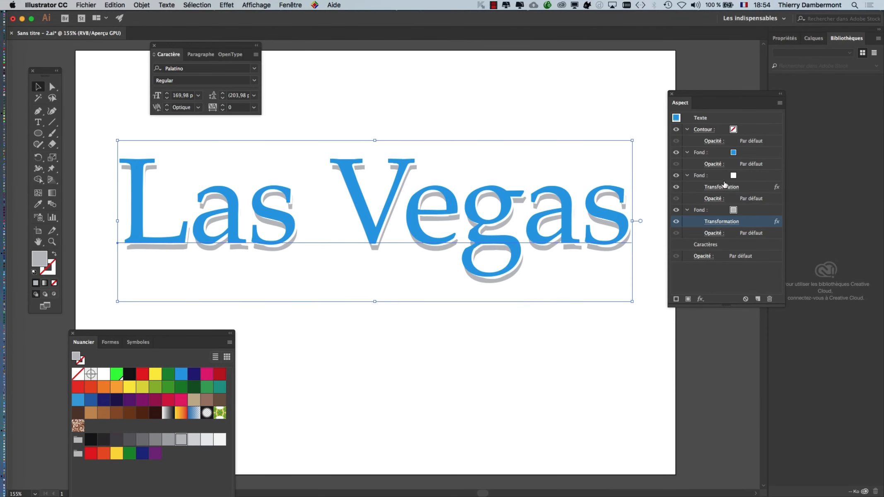
Step: Set the white fill's Transformation displacement to -1,4111 mm horizontally, with the preview on, and deselect the text
left_click(724, 186)
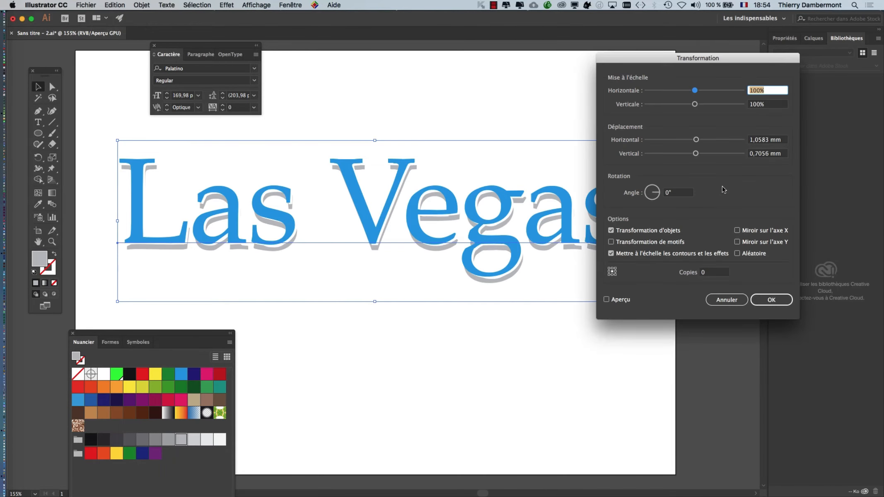
left_click(618, 300)
left_click_drag(696, 140, 694, 144)
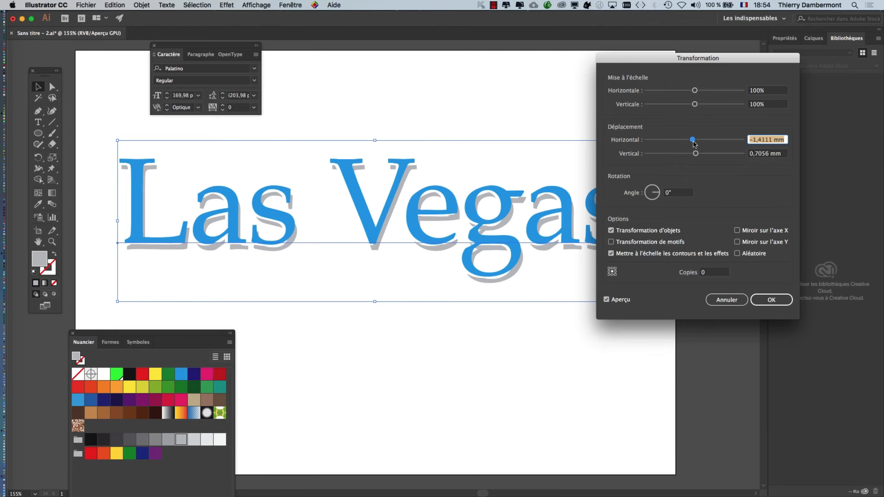
left_click(772, 299)
left_click(417, 330)
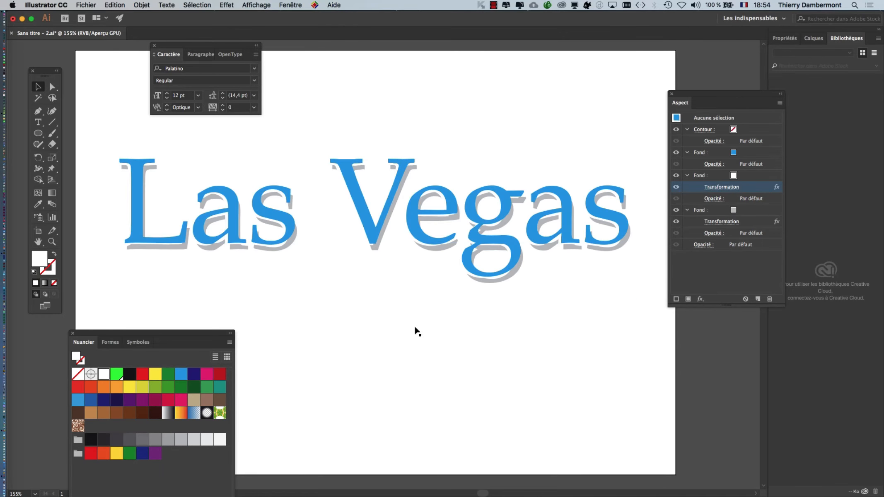
Step: Inspect the white gap and grey shadow around the "Vegas" letters up close
left_click_drag(451, 325, 452, 371)
scroll(531, 133, "up", 1)
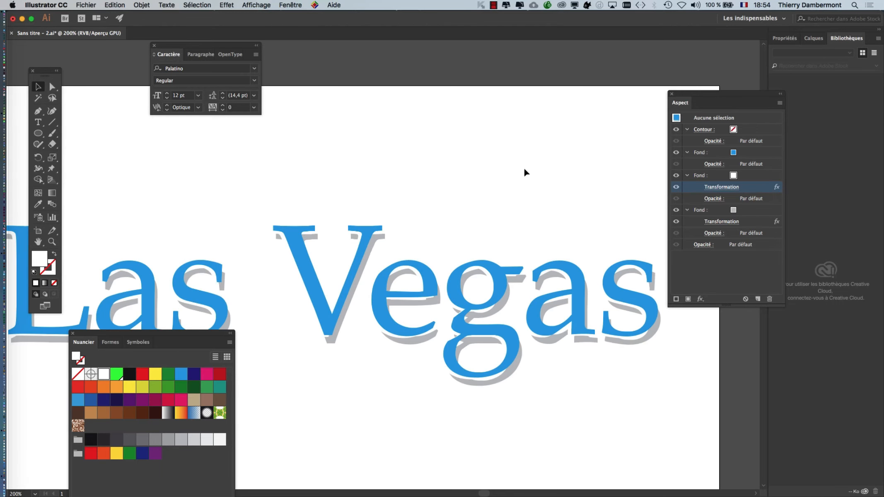
scroll(505, 294, "up", 2)
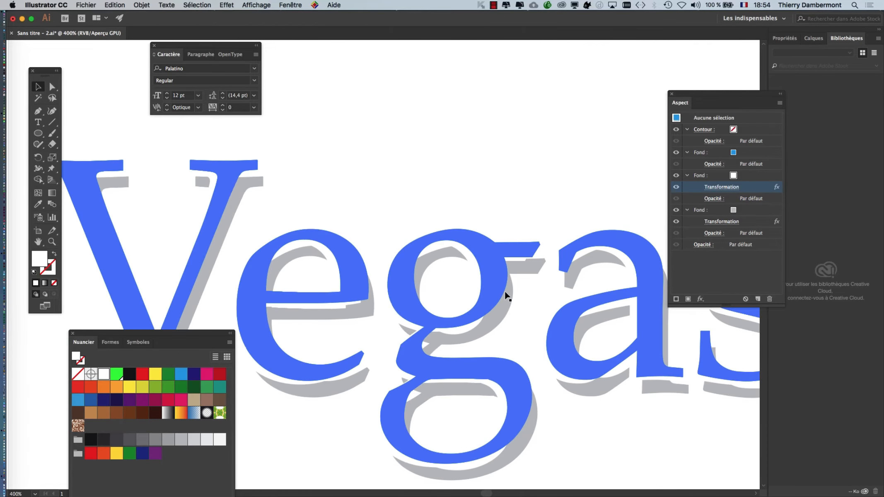
scroll(505, 294, "down", 2)
scroll(506, 295, "down", 1)
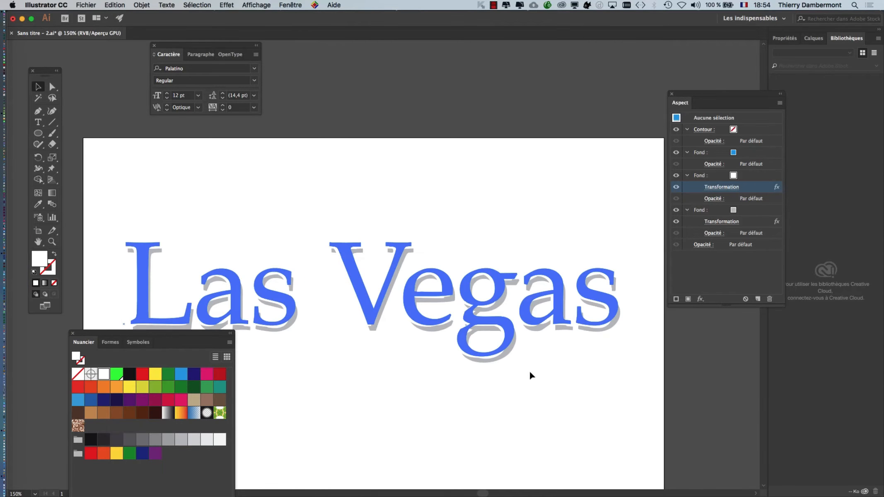
left_click_drag(481, 356, 487, 267)
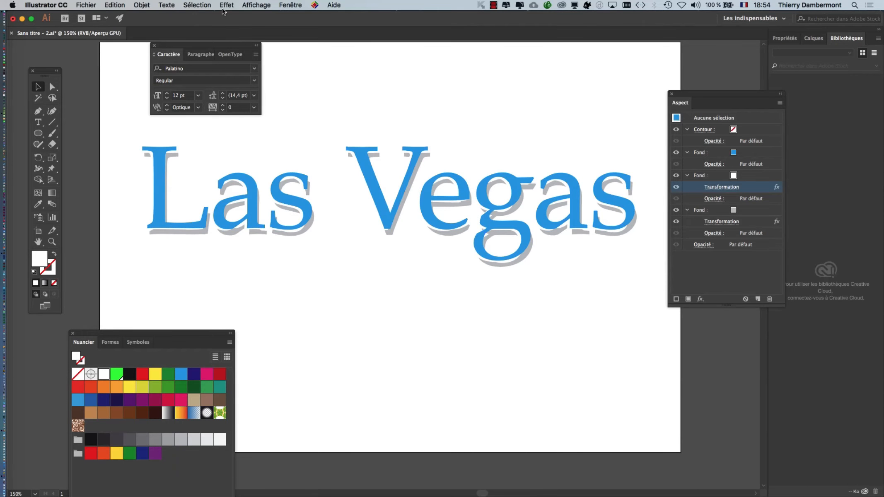
Step: Place the Caractère panel below the lettering and move the "Las Vegas" text up near the artboard's upper edge
left_click_drag(231, 46, 444, 363)
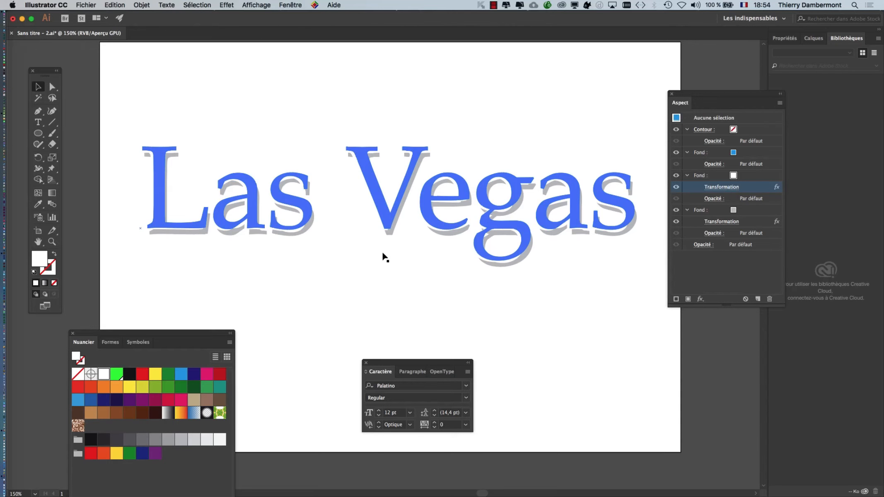
scroll(382, 256, "down", 1)
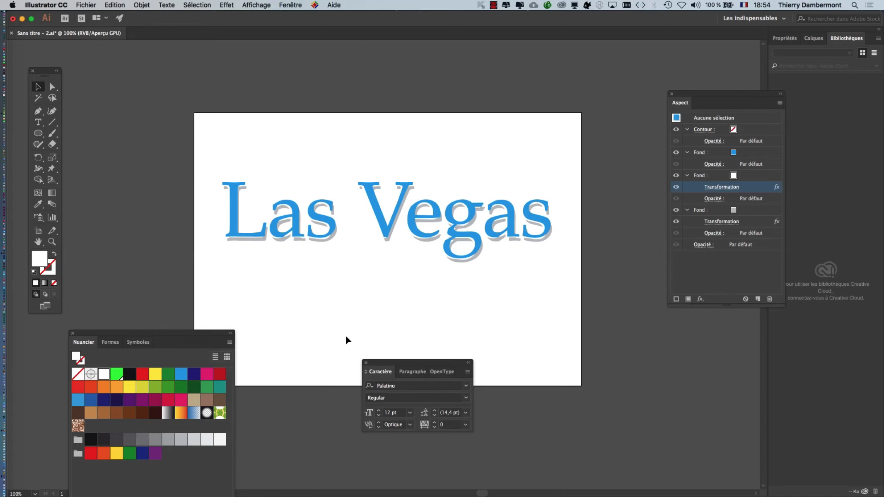
left_click(449, 236)
left_click_drag(448, 234, 446, 185)
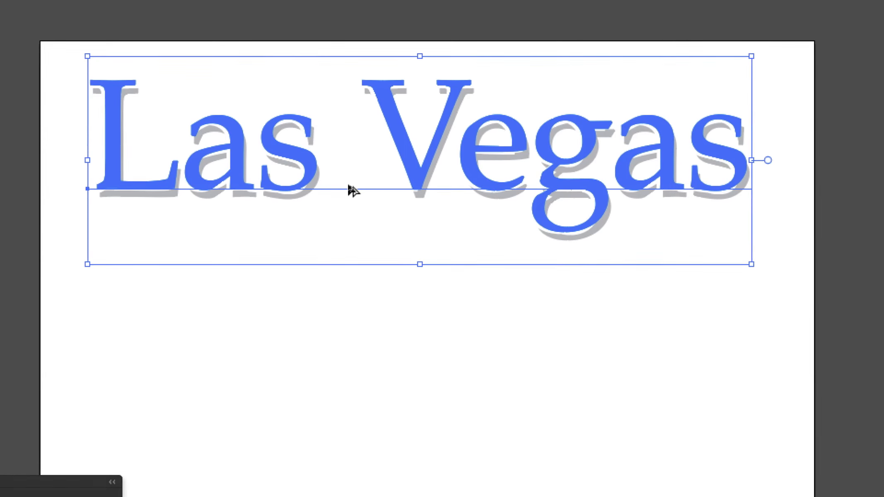
Step: Duplicate the "Las Vegas" text about 70 mm straight below the original, keeping the copy selected
left_click_drag(349, 185, 343, 368)
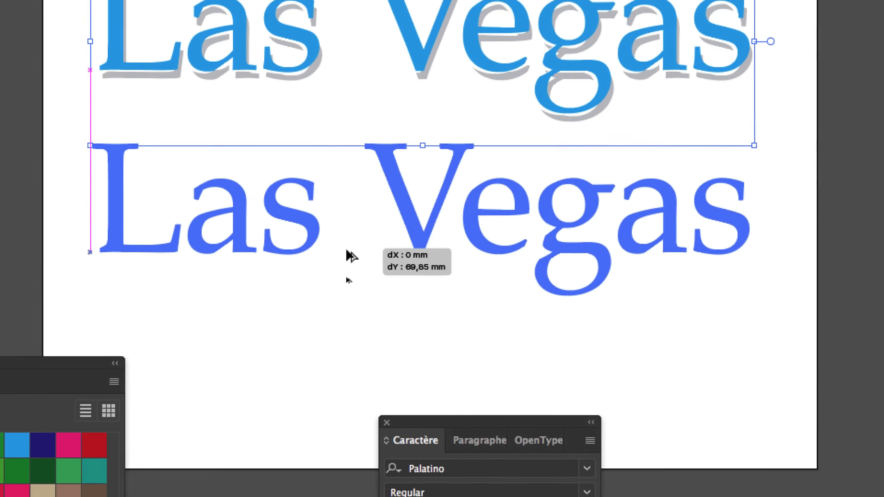
left_click_drag(347, 250, 351, 253)
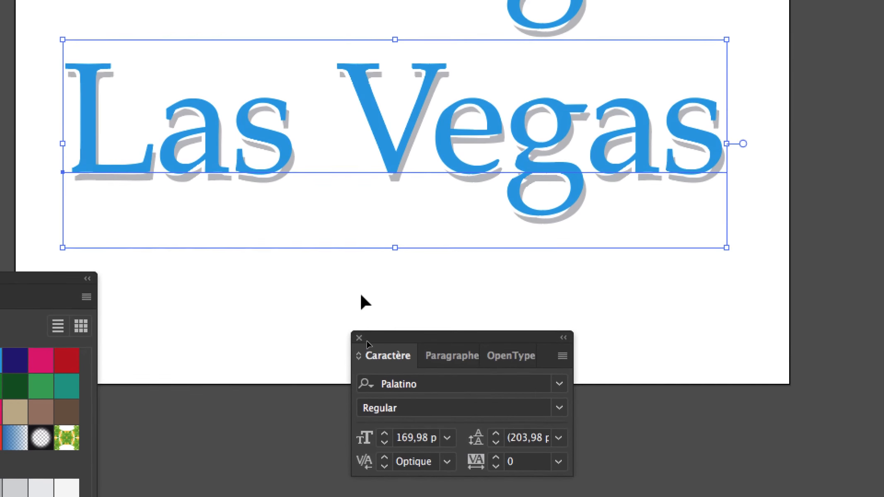
left_click(360, 295)
left_click(361, 174)
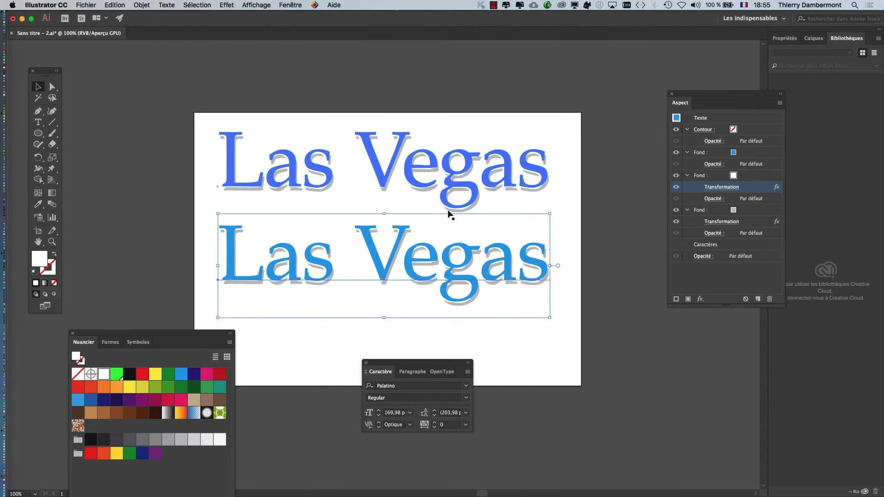
Step: Bring the Aspect panel next to the artboard, with both texts in view and the lower copy selected
left_click(385, 197)
left_click_drag(385, 197, 309, 165)
left_click(418, 188)
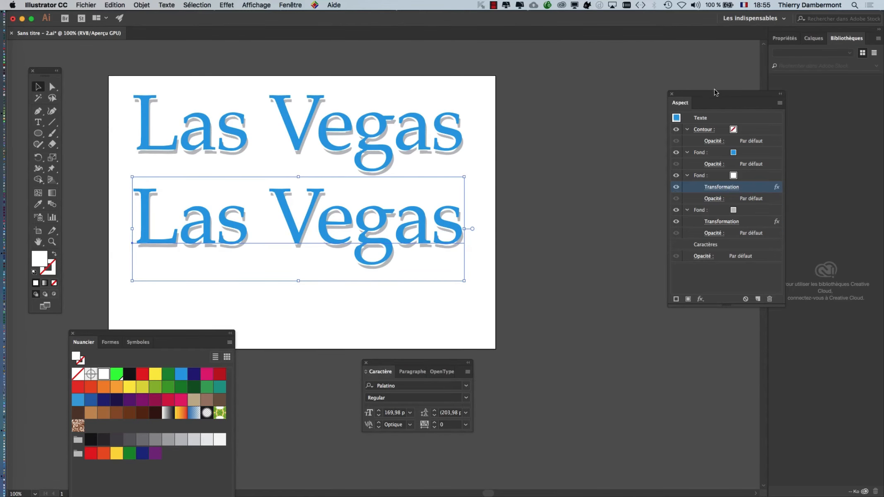
left_click_drag(714, 95, 625, 90)
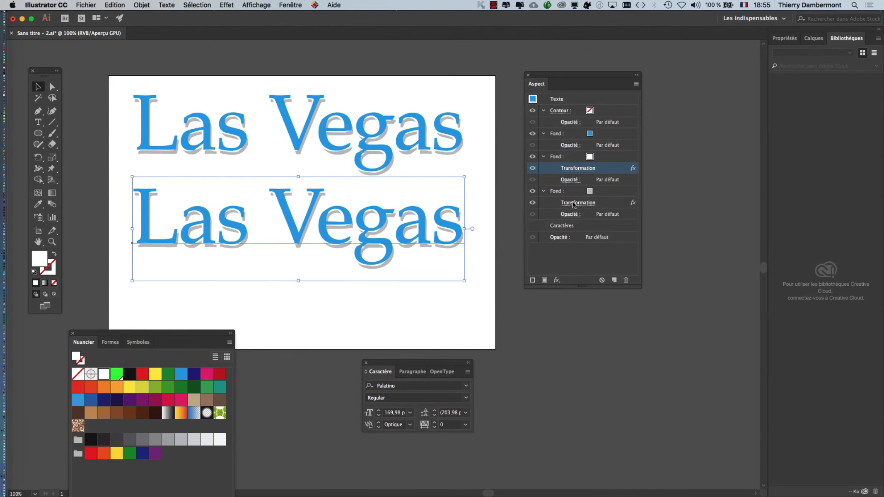
Step: Set the lower copy's grey fill Transformation displacement to 7,0556 mm horizontally, with the preview on
left_click(573, 203)
left_click_drag(701, 143, 709, 142)
left_click(608, 301)
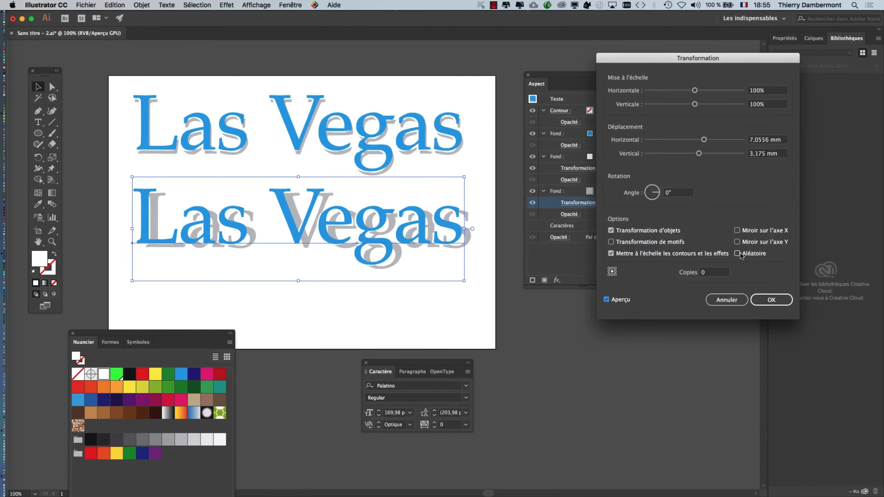
left_click(772, 299)
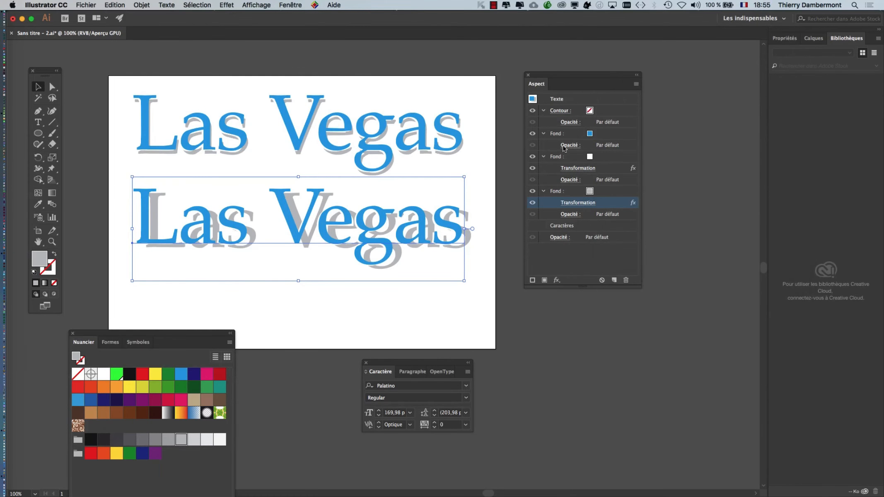
Step: Set the lower copy's white fill Transformation displacement to 2,1167 mm horizontally, with the preview on
left_click(572, 170)
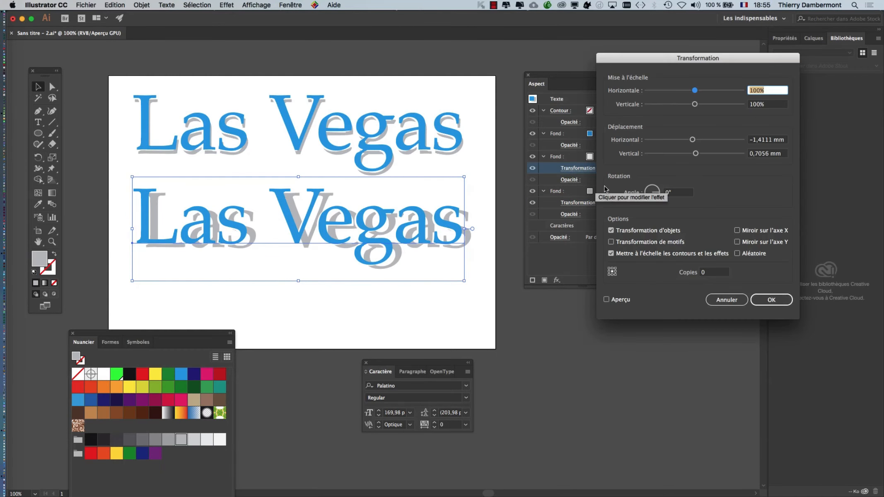
left_click(607, 299)
left_click_drag(693, 139, 698, 144)
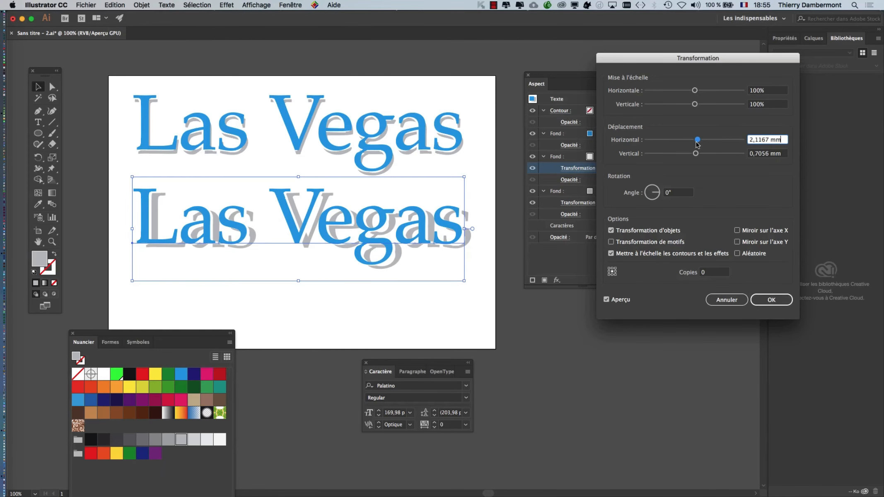
left_click(771, 299)
Step: Set the lower copy's grey fill Transformation displacement to 3,8806 mm horizontally and 1,4111 mm vertically, and deselect the text
left_click(578, 203)
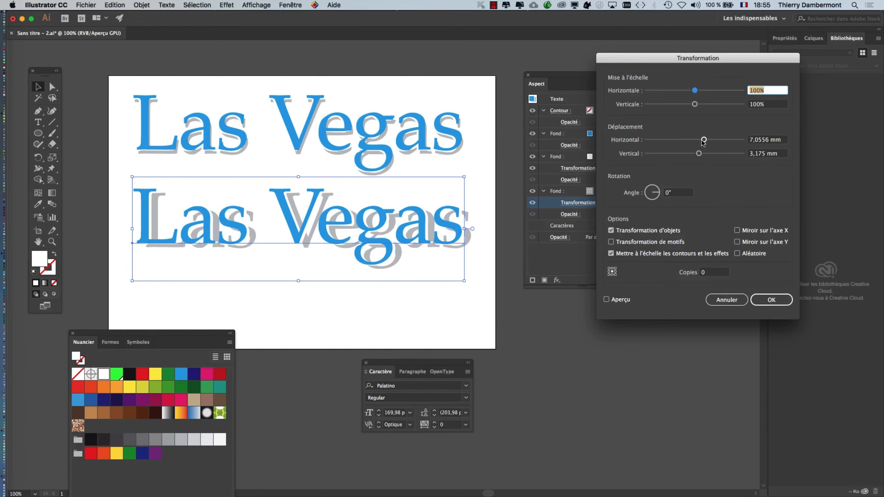
left_click(607, 299)
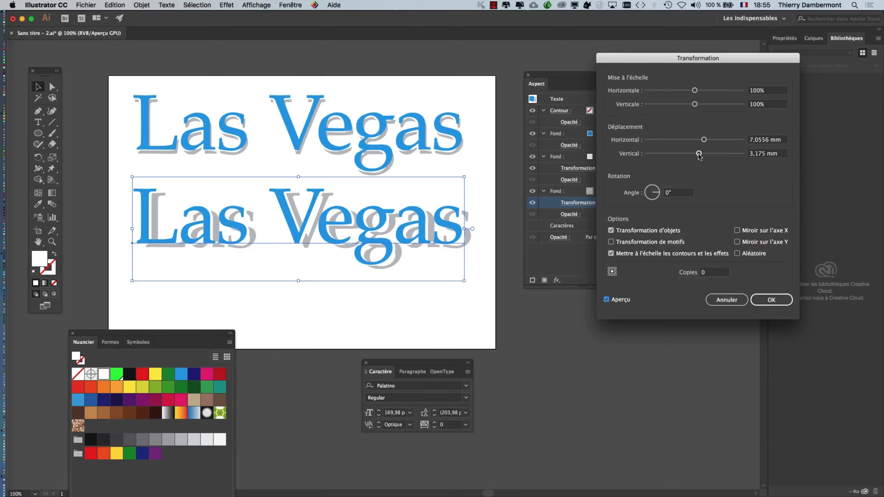
mouse_move(698, 154)
left_mouse_down()
mouse_move(690, 167)
mouse_move(700, 142)
left_mouse_up()
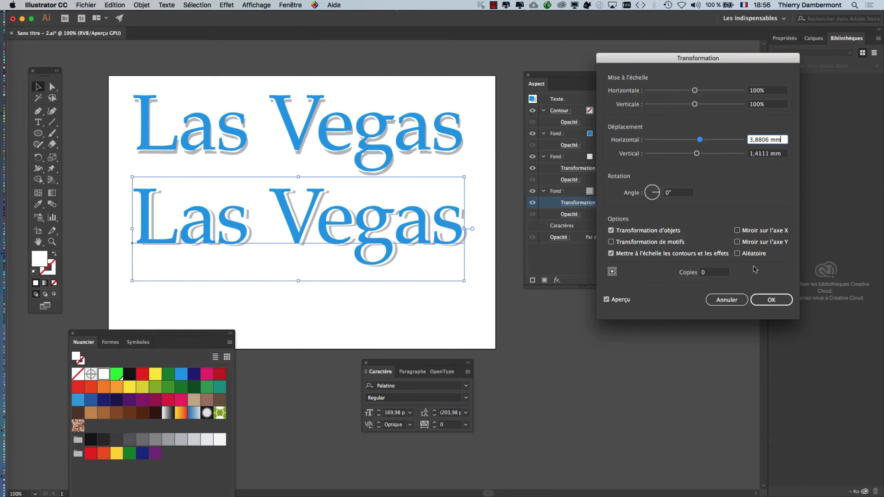
left_click(768, 298)
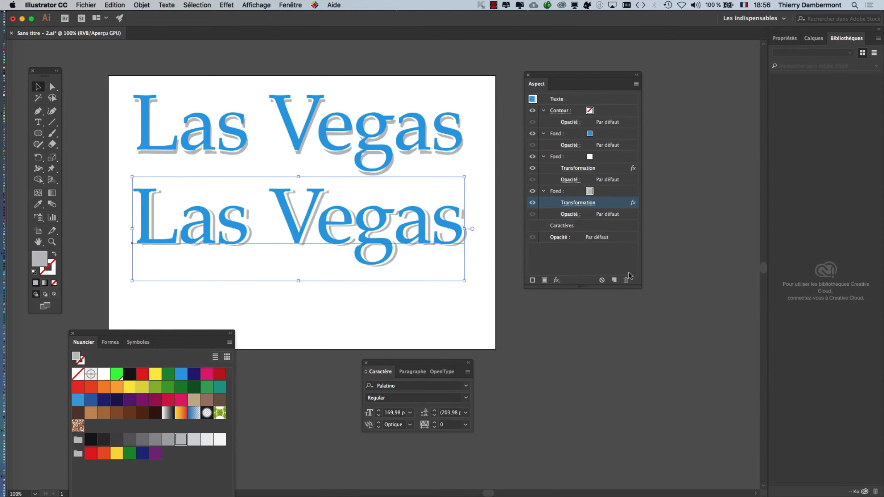
left_click(499, 230)
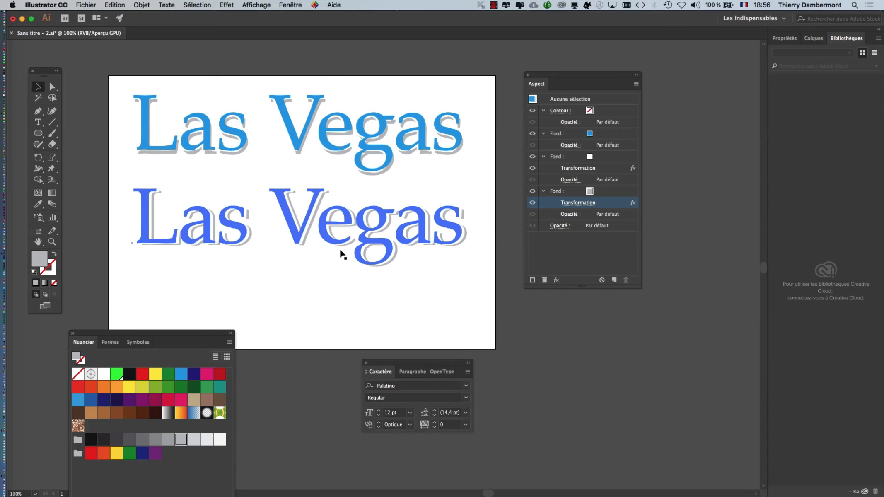
left_click(457, 277)
left_click(560, 357)
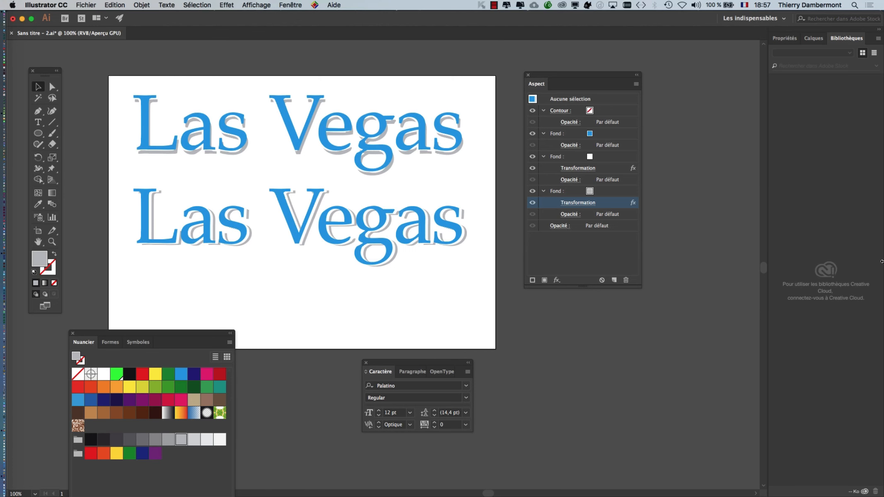
Step: Save the document under the new name "Sans titre - 3.ai" in the "2e cours" folder, keeping the default Illustrator CC options
left_click(86, 5)
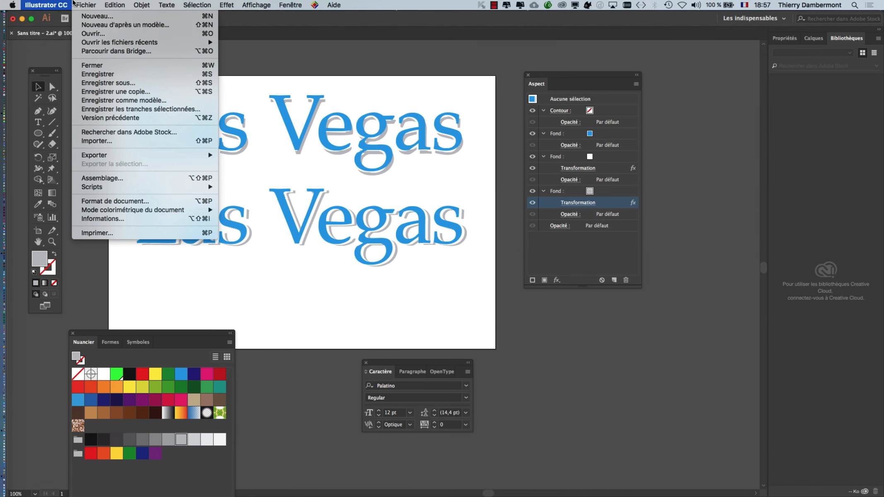
left_click(141, 84)
left_click(438, 88)
left_click_drag(440, 88, 444, 89)
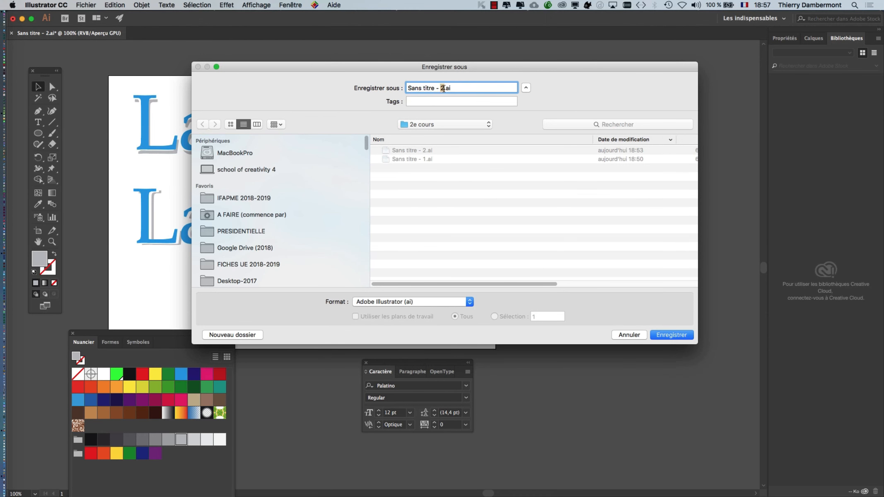
type("3")
left_click(659, 337)
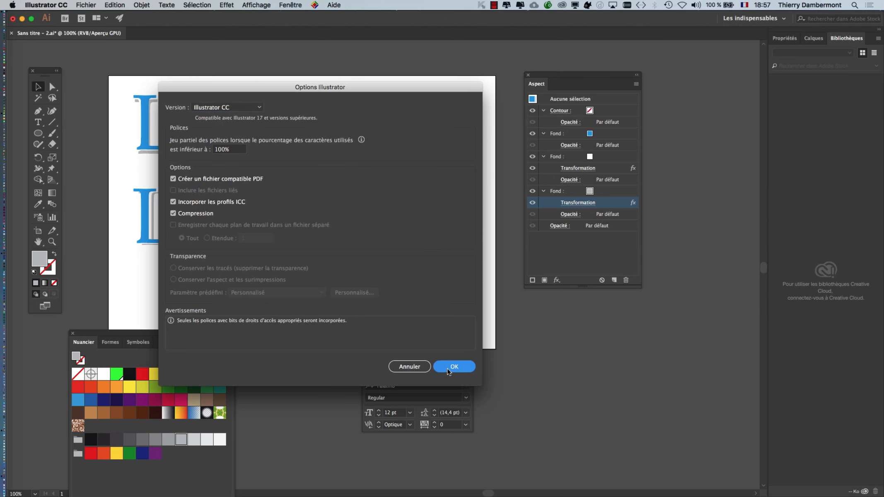
left_click(449, 371)
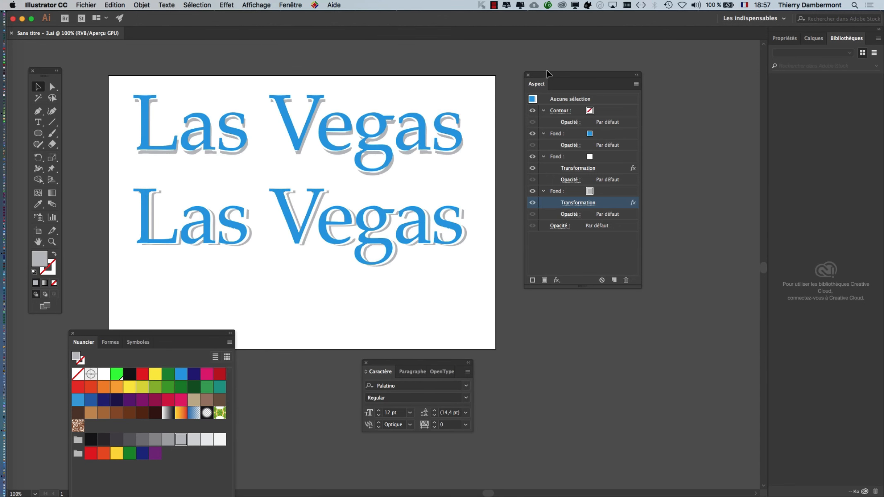
Step: Move the Aspect panel aside so that it stays clear of the recentred artboard
left_click_drag(553, 78, 654, 97)
scroll(270, 182, "left", 5)
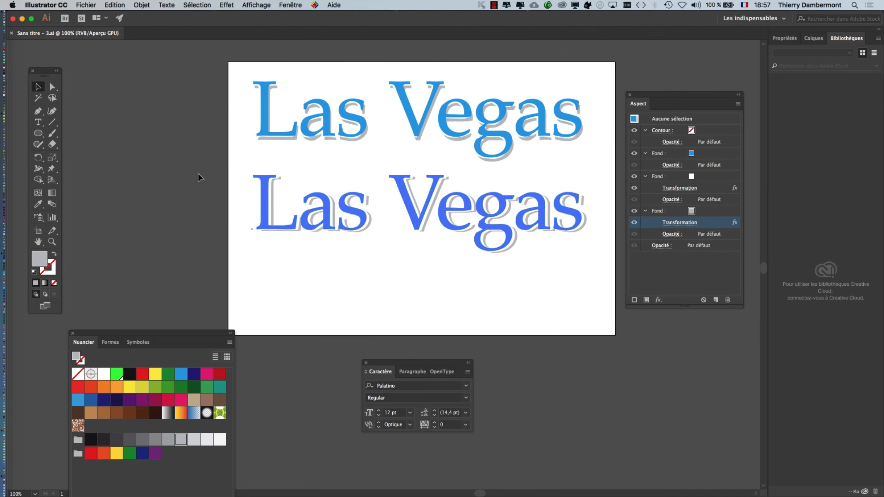